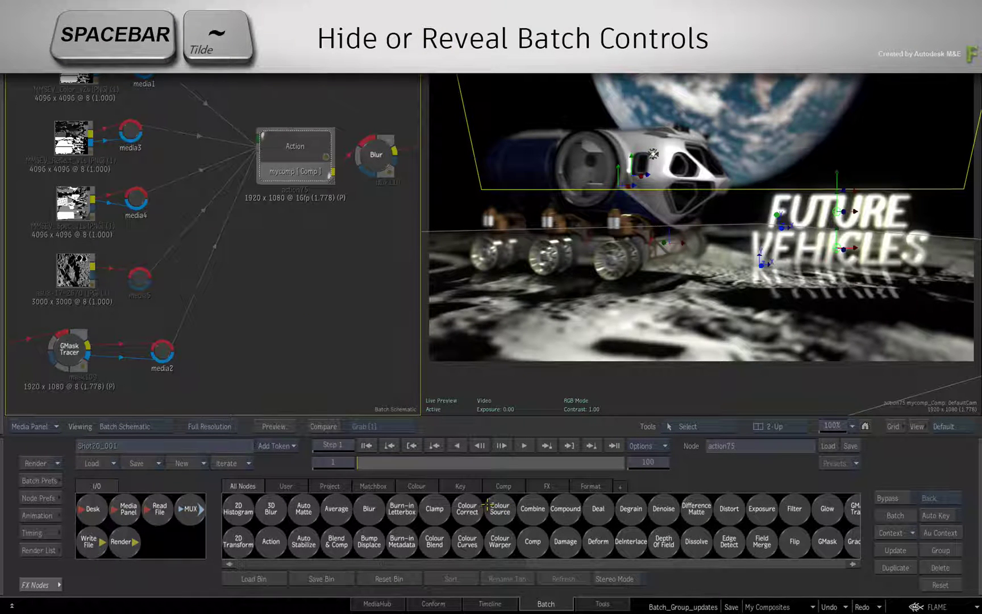
# - Toggle the Batch controls off and on repeatedly with Spacebar+Tilde, leaving them hidden
pyautogui.hotkey('space', '`')
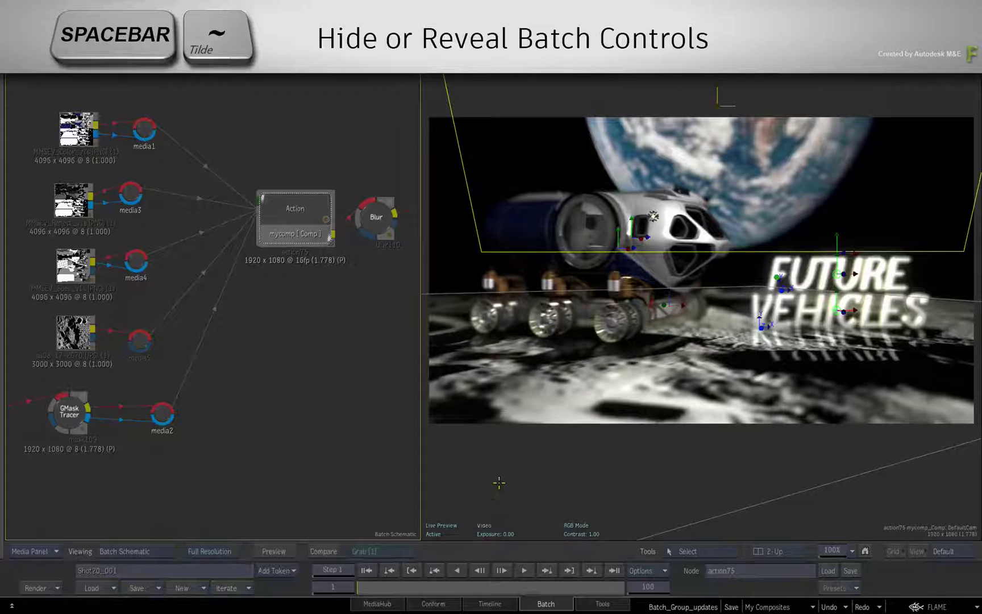
pyautogui.hotkey('space', '`')
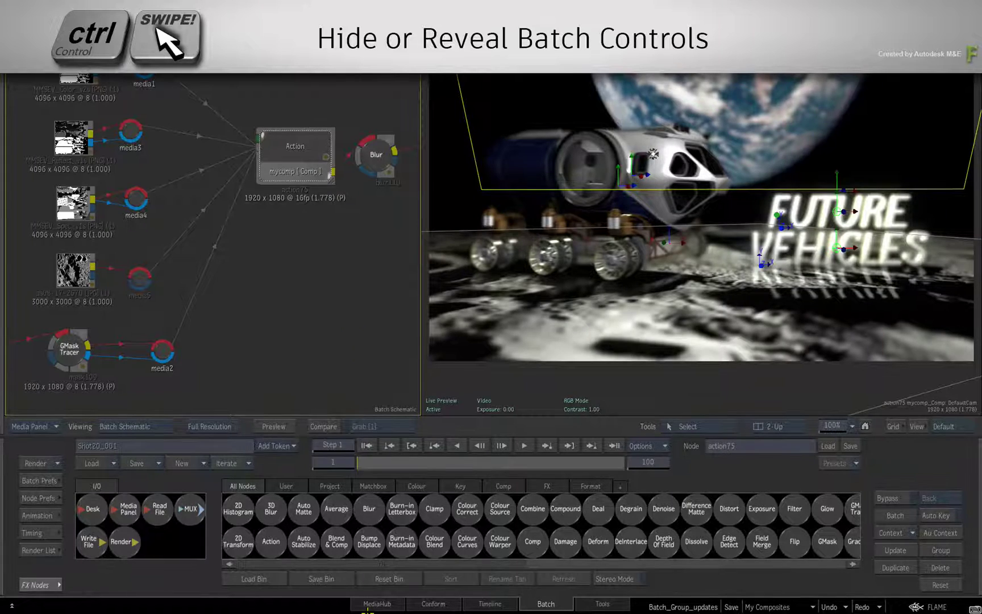
pyautogui.hotkey('space', '`')
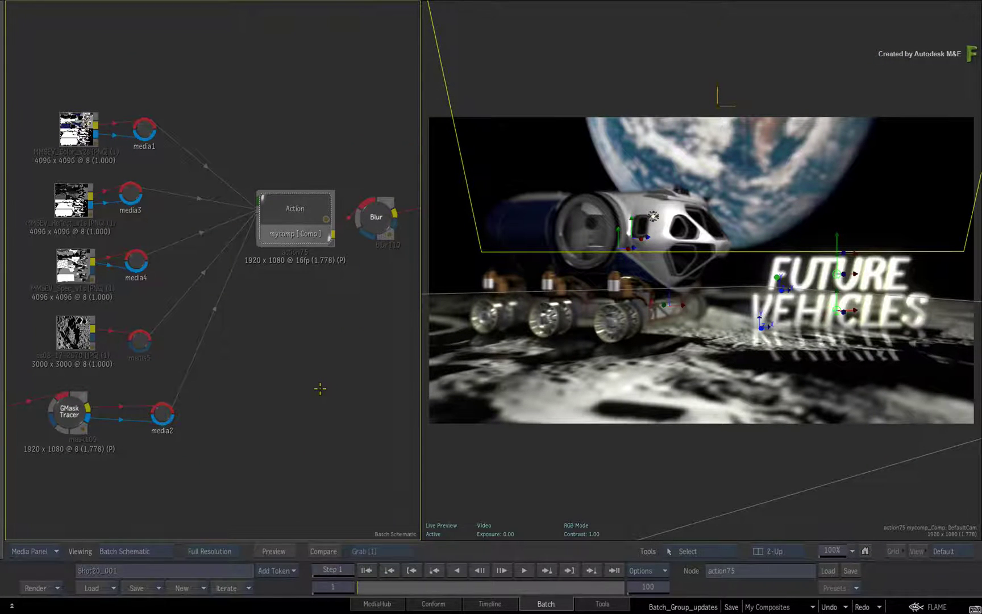
pyautogui.hotkey('space', '`')
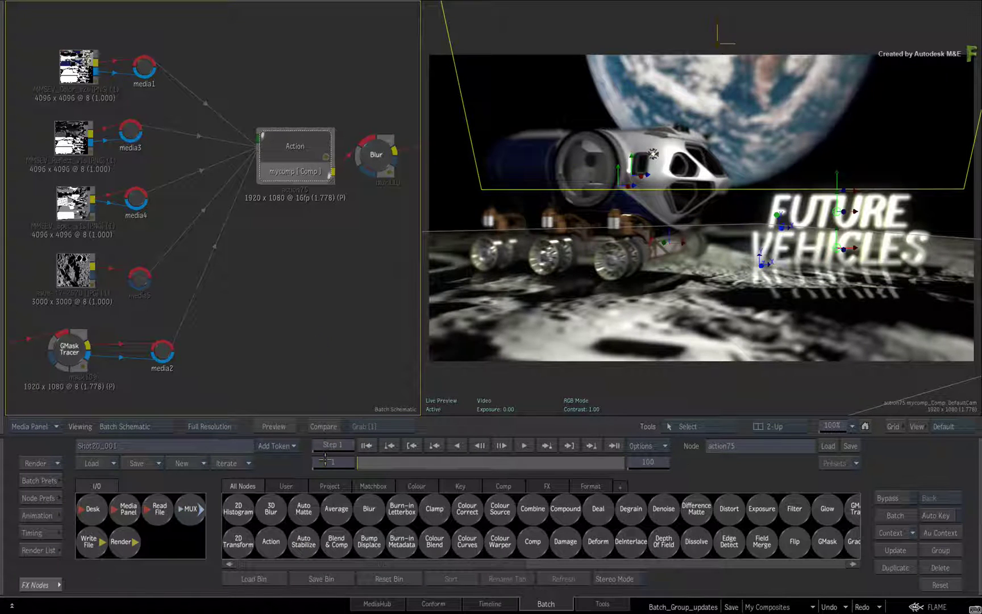
pyautogui.hotkey('space', '`')
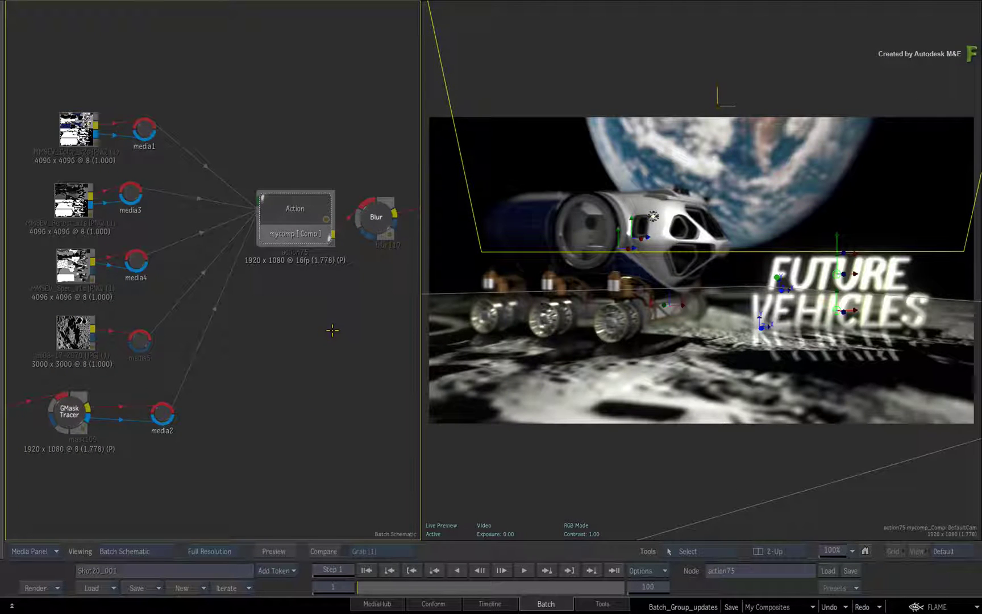
# - Select the media5 image feeding the Action comp, then close the Action parameters
pyautogui.click(300, 207)
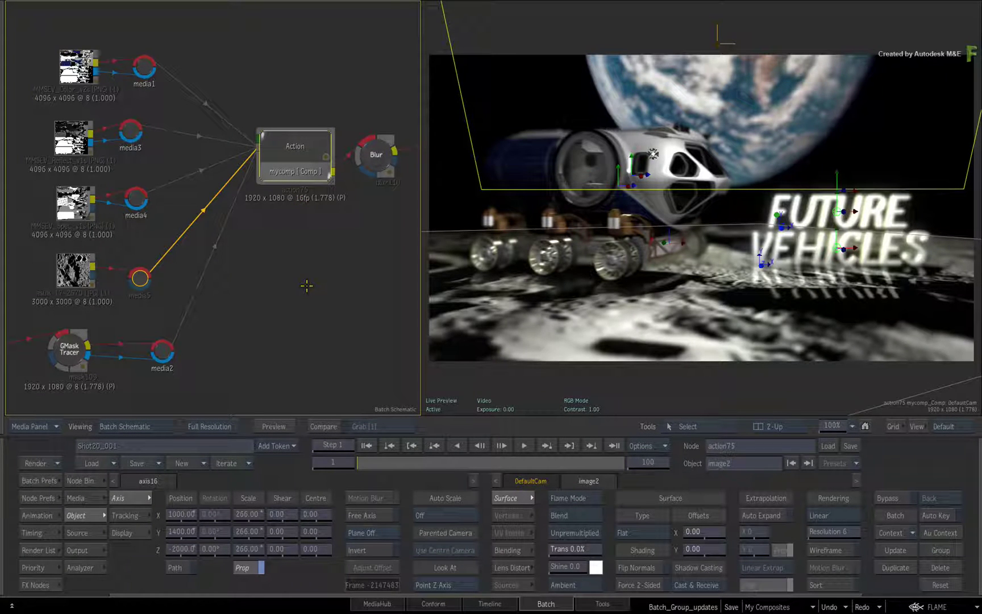
pyautogui.click(333, 259)
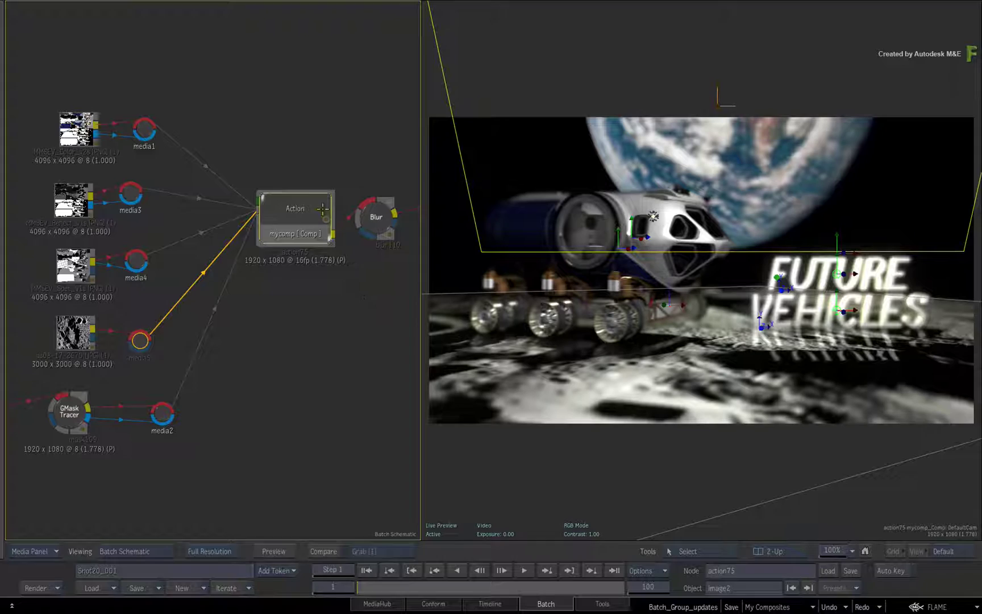
# - View the Blur result and GMask Tracer earth mask, then the Action composite at frame 25
pyautogui.click(371, 217)
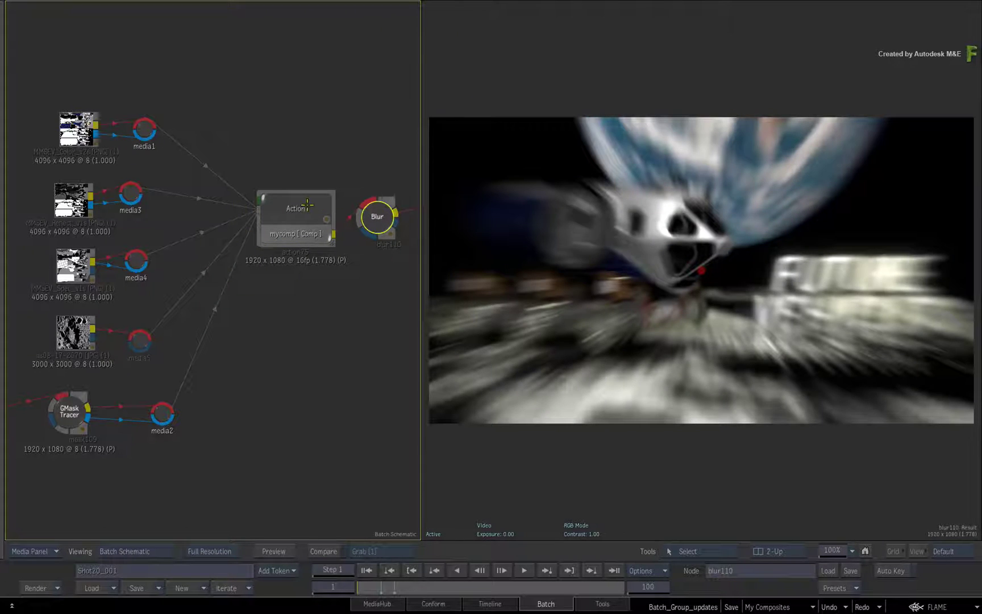
pyautogui.click(307, 206)
pyautogui.click(69, 411)
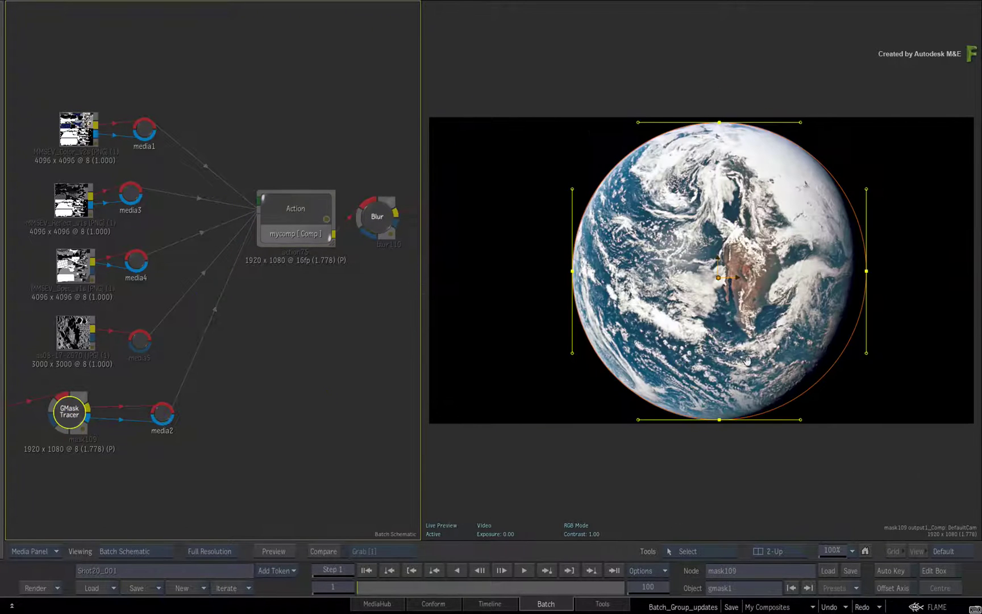
pyautogui.scroll(5, 748, 361)
pyautogui.scroll(-6, 729, 359)
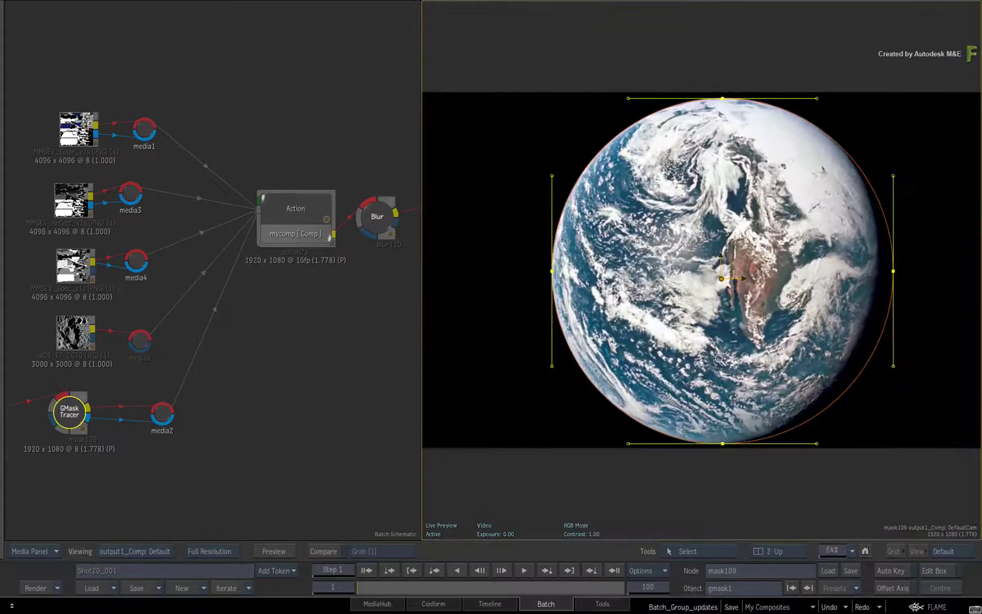
pyautogui.scroll(2, 719, 358)
pyautogui.scroll(-2, 697, 362)
pyautogui.scroll(-1, 675, 367)
pyautogui.scroll(-1, 659, 372)
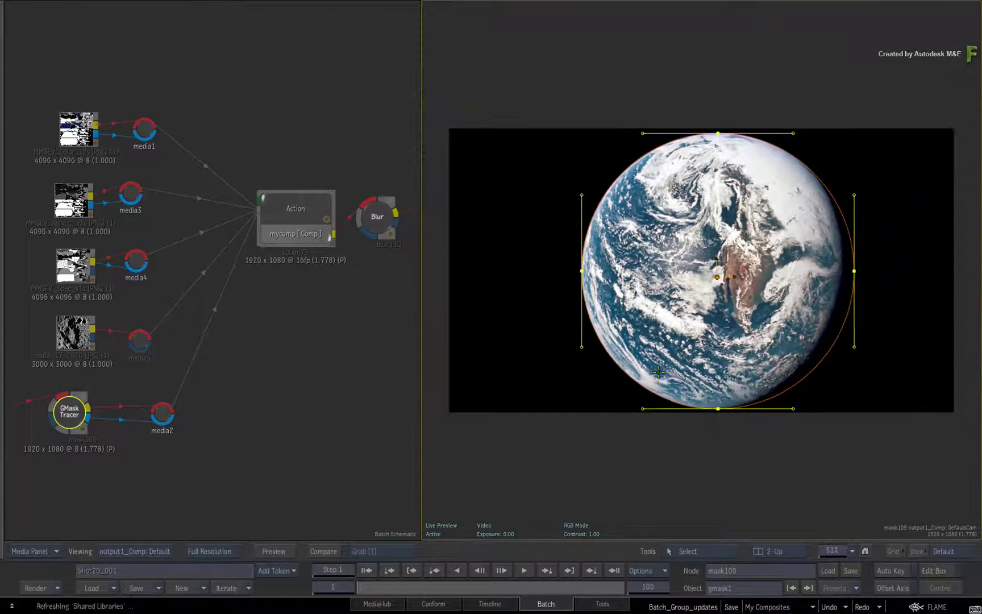
pyautogui.click(307, 219)
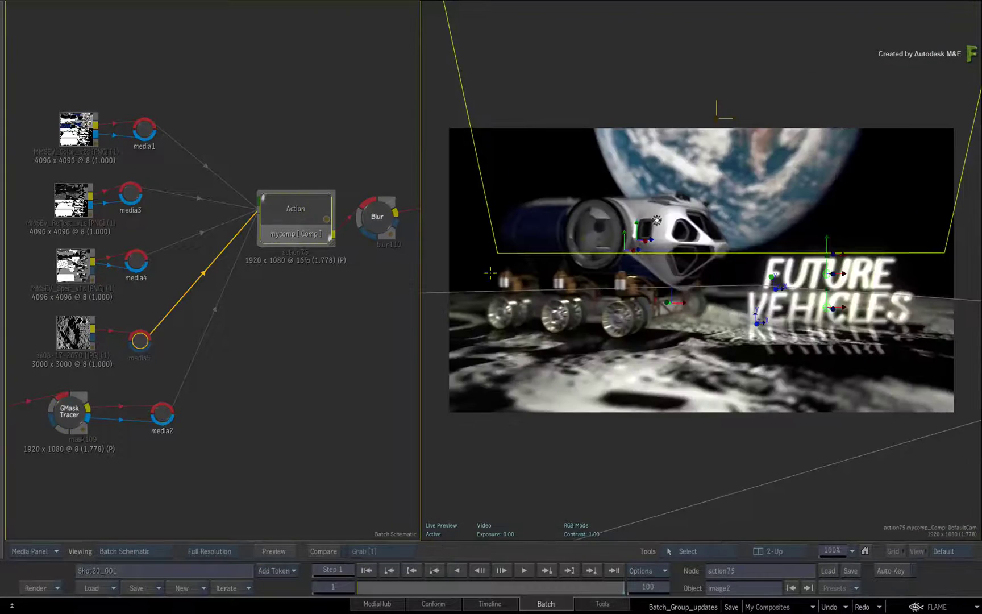
pyautogui.scroll(2, 491, 273)
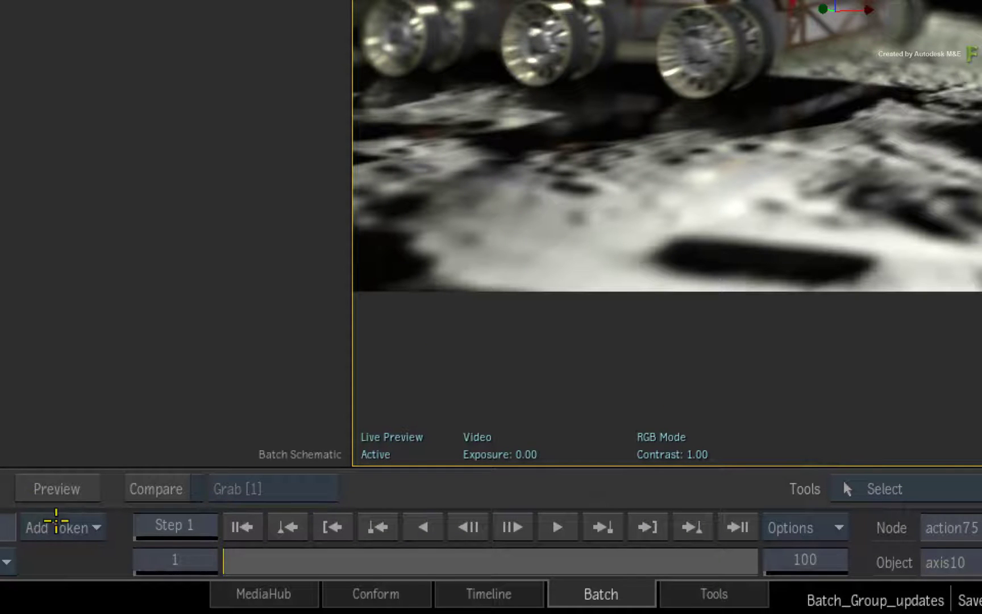
pyautogui.click(352, 559)
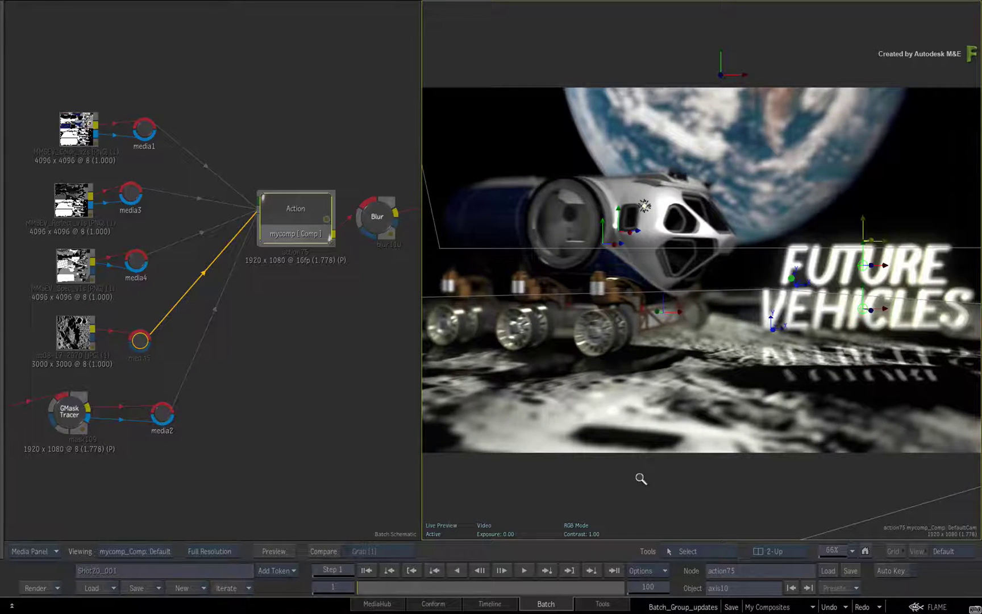
pyautogui.scroll(-2, 640, 478)
pyautogui.scroll(-2, 620, 482)
pyautogui.scroll(-2, 599, 482)
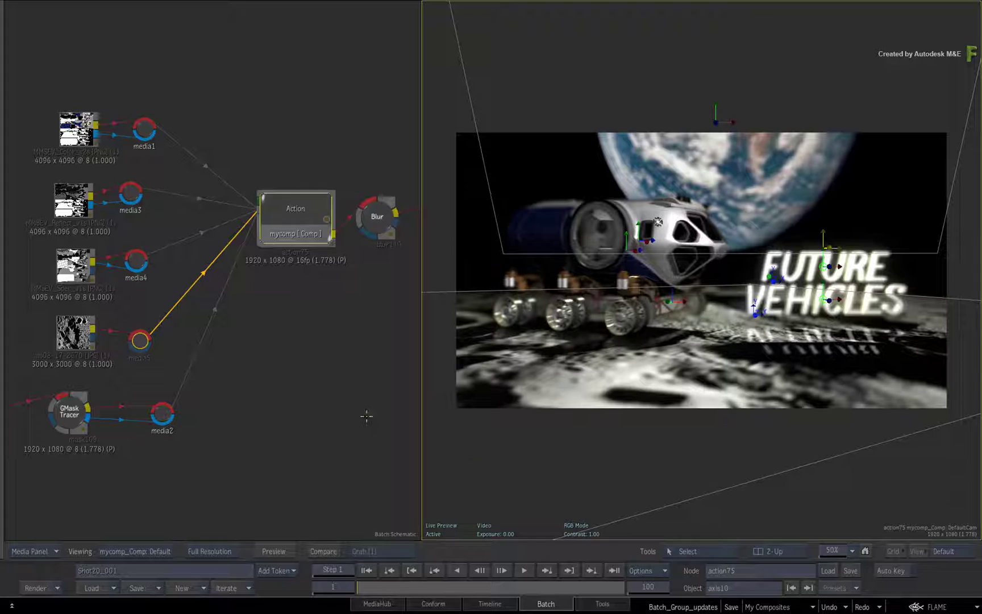
# - Show the Action parameters, then view the Timeline's reels, 20 secs sequence and split layout
pyautogui.press('e')
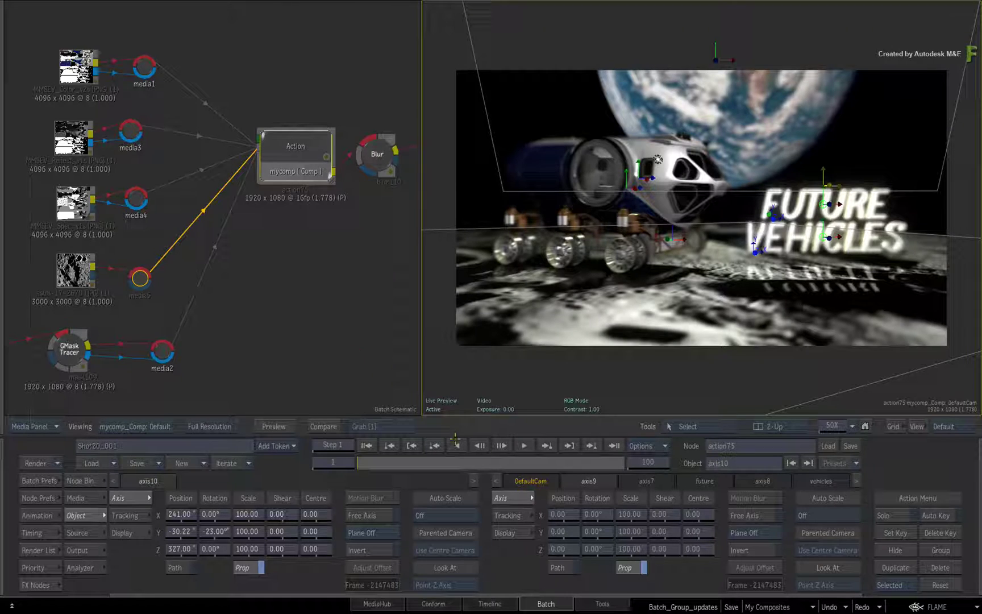
pyautogui.click(503, 603)
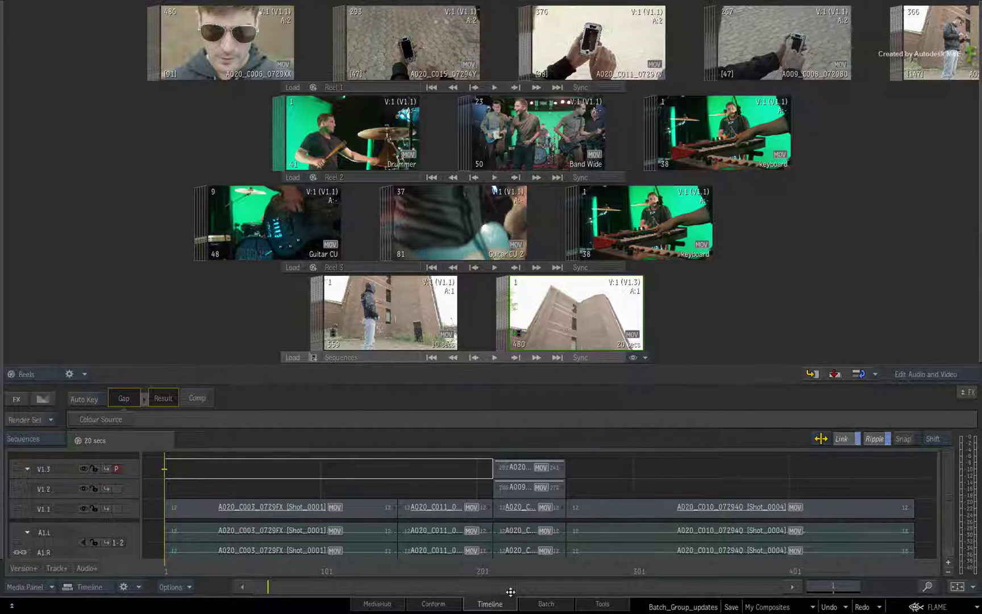
pyautogui.press('`')
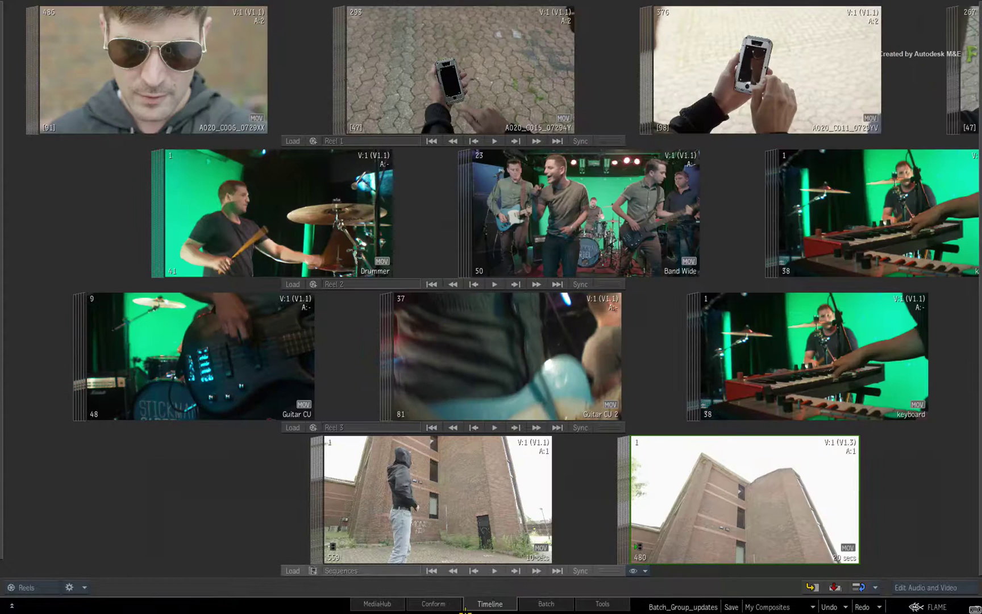
pyautogui.press('`')
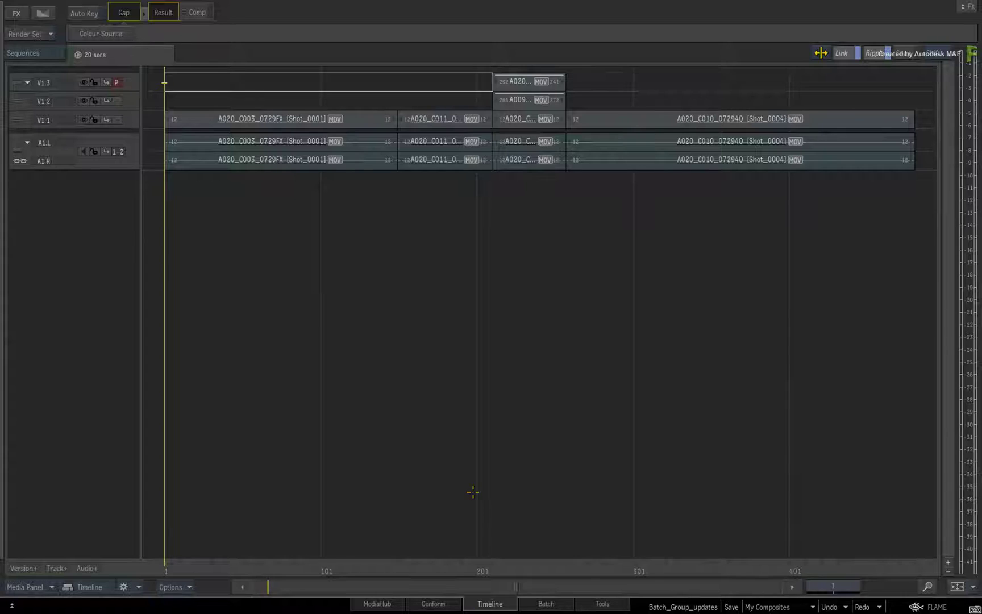
pyautogui.press('`')
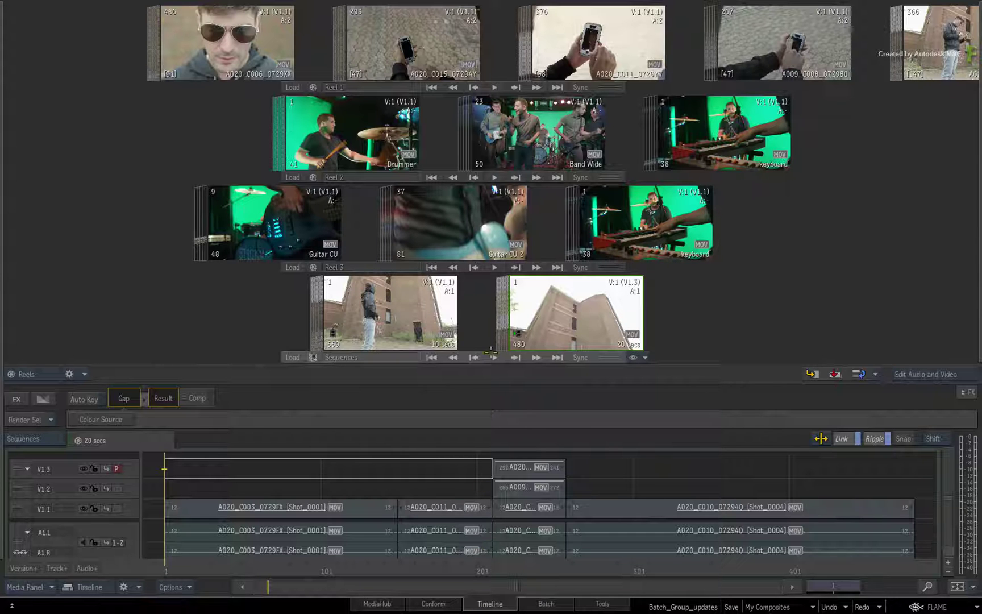
pyautogui.click(541, 603)
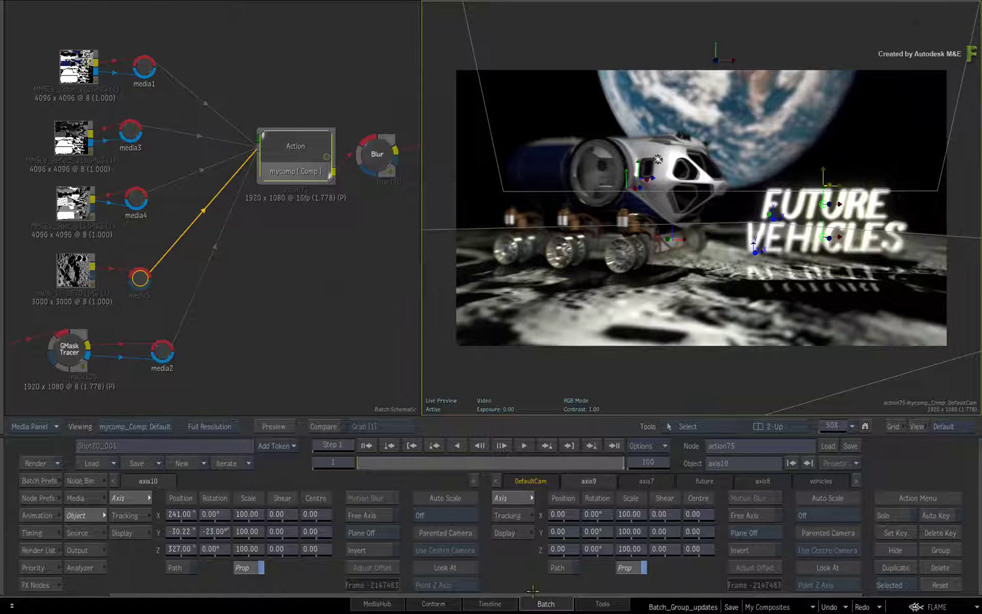
pyautogui.hotkey('alt', '1')
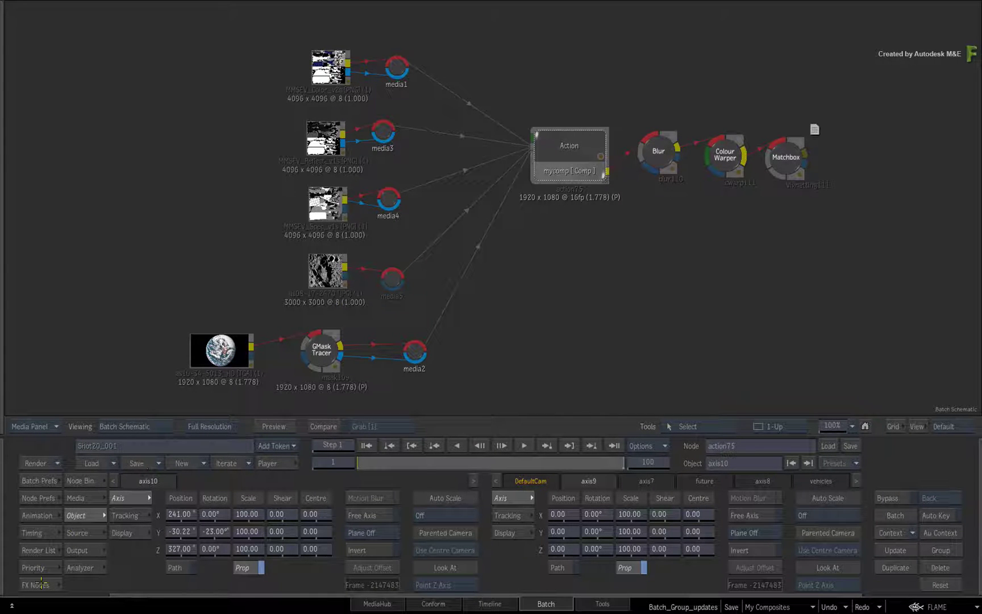
pyautogui.click(41, 585)
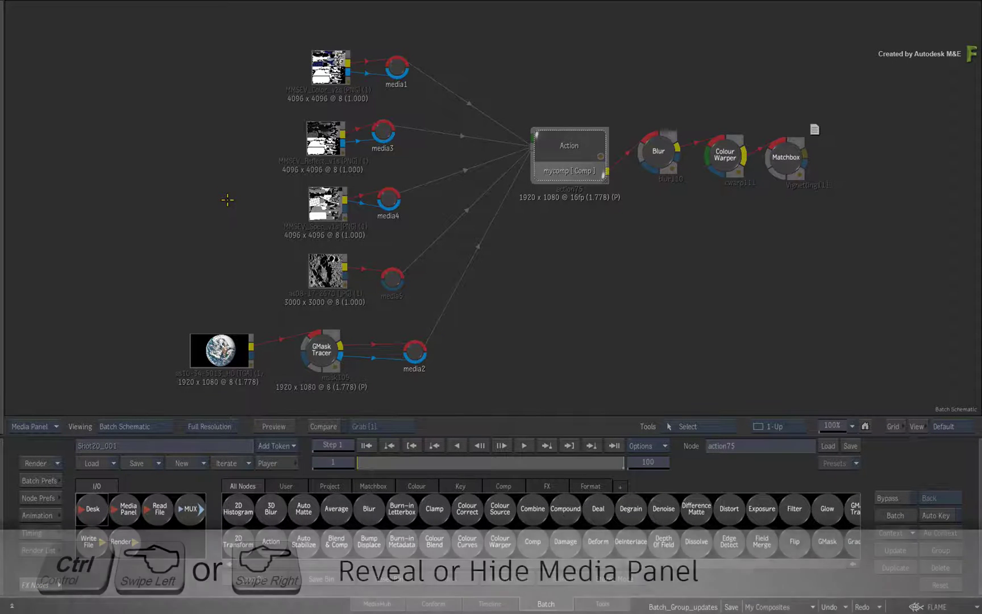
# - Reveal the Media Panel, add and undo Drummer, then move Band Wide into Schematic Reel 2
pyautogui.moveTo(234, 200); pyautogui.dragTo(240, 218)
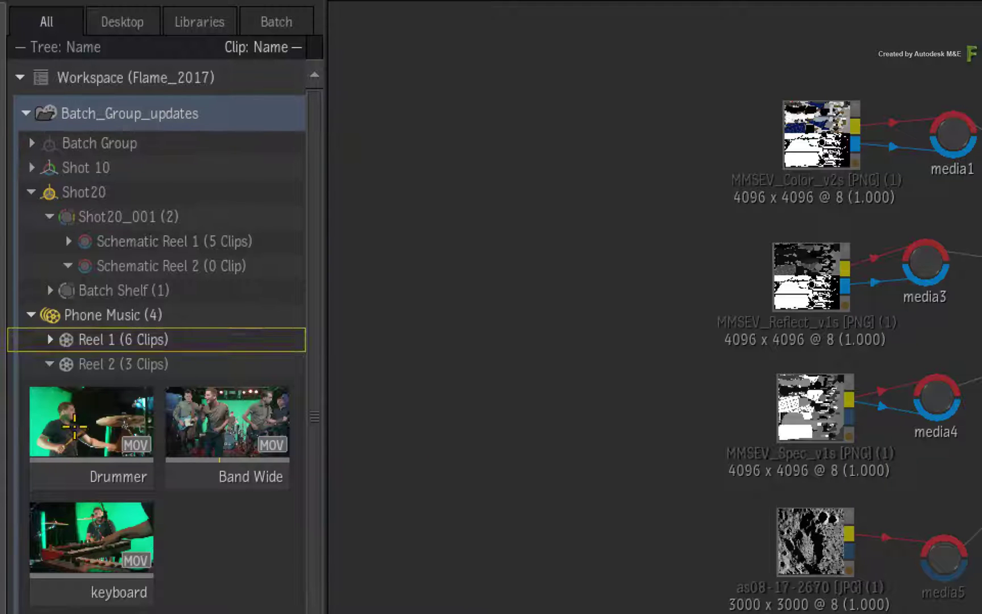
pyautogui.click(74, 427)
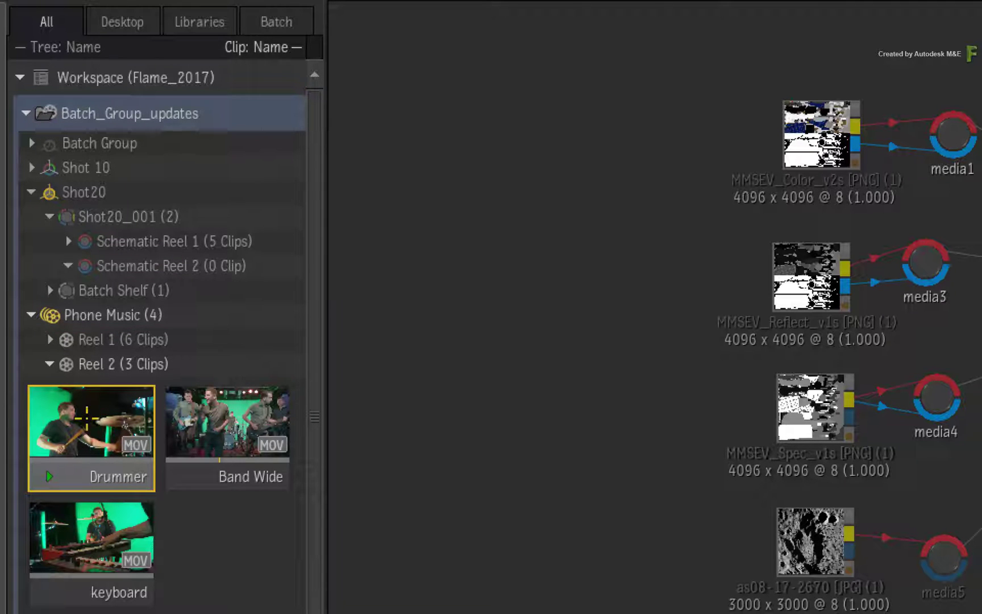
pyautogui.moveTo(94, 412); pyautogui.dragTo(534, 367)
pyautogui.hotkey('ctrl', 'z')
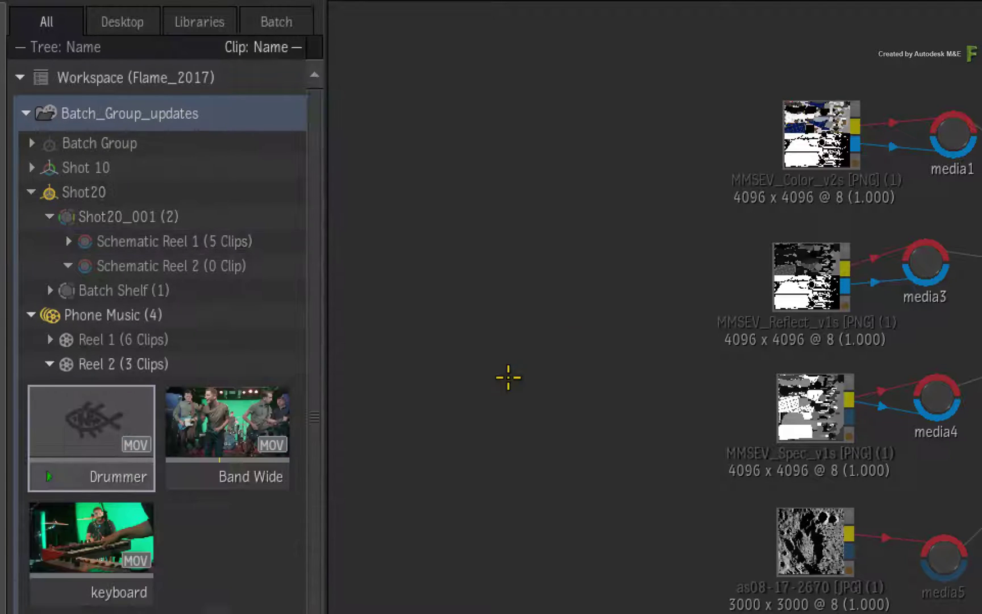
pyautogui.moveTo(228, 422); pyautogui.dragTo(197, 265)
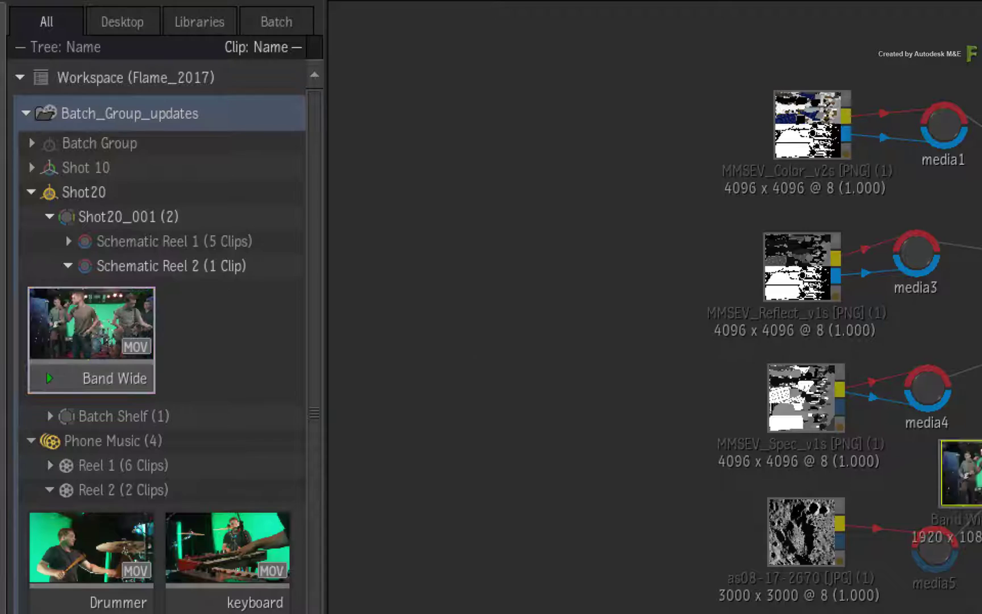
# - Place and undo the Band Wide node, then add Drummer to Schematic Reel 2 via Timeline
pyautogui.moveTo(91, 337); pyautogui.dragTo(595, 386)
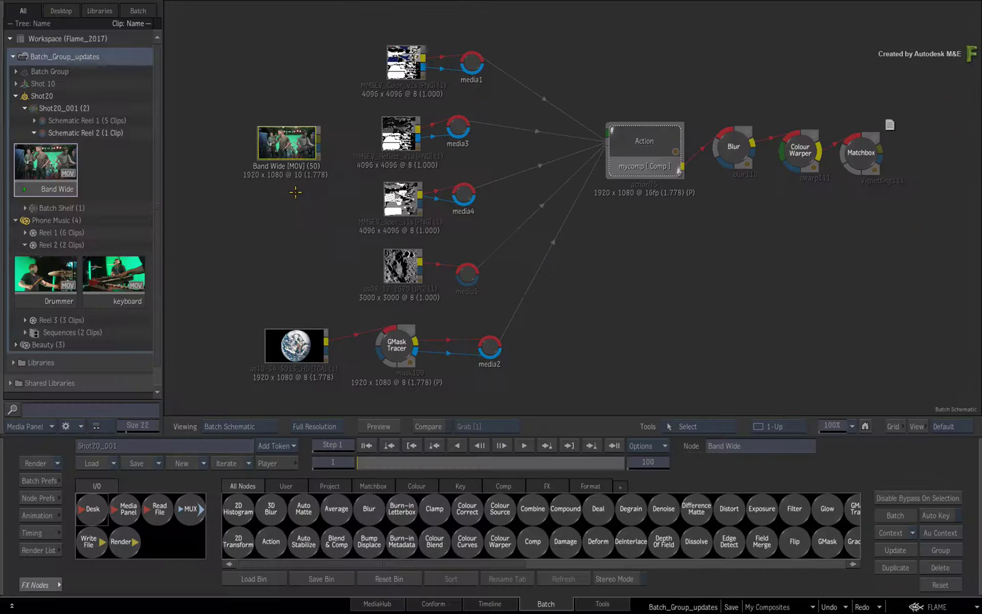
pyautogui.hotkey('ctrl', 'z')
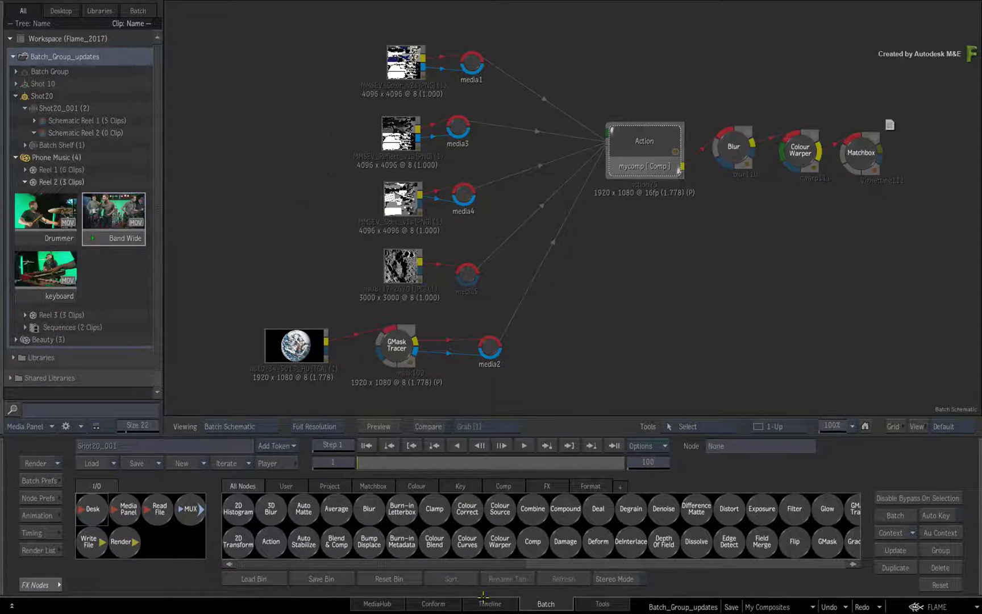
pyautogui.click(488, 603)
pyautogui.moveTo(35, 198); pyautogui.dragTo(71, 133)
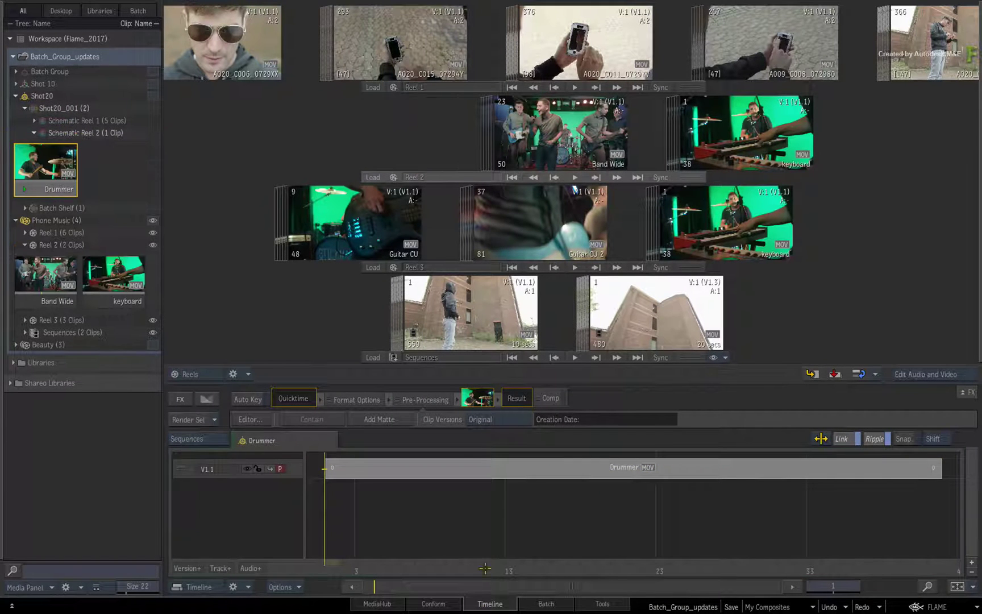
# - Place the Drummer node at the schematic's upper left, undo it, and hide the Media Panel
pyautogui.click(530, 604)
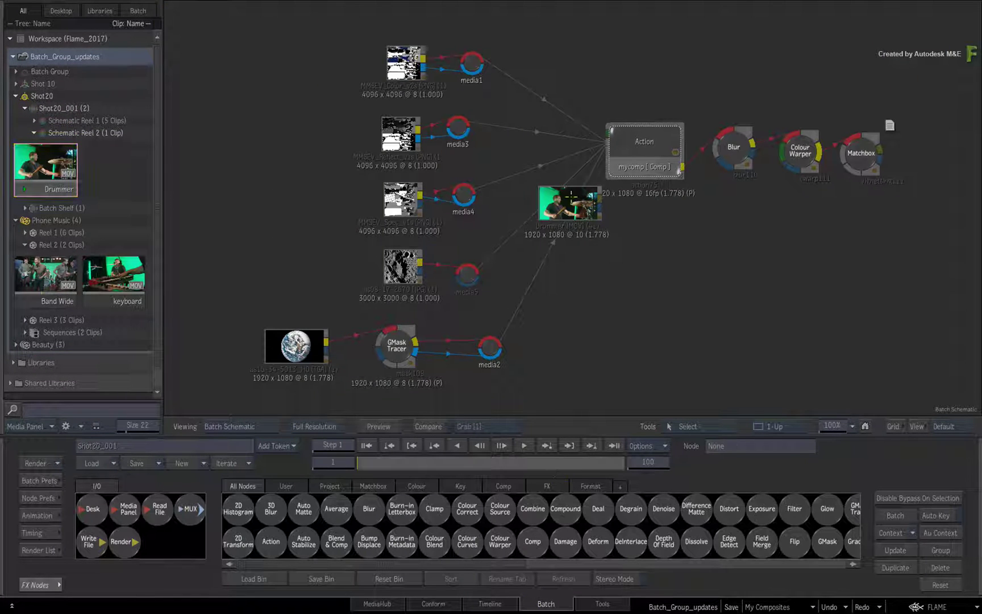
pyautogui.moveTo(575, 207); pyautogui.dragTo(303, 144)
pyautogui.hotkey('ctrl', 'z')
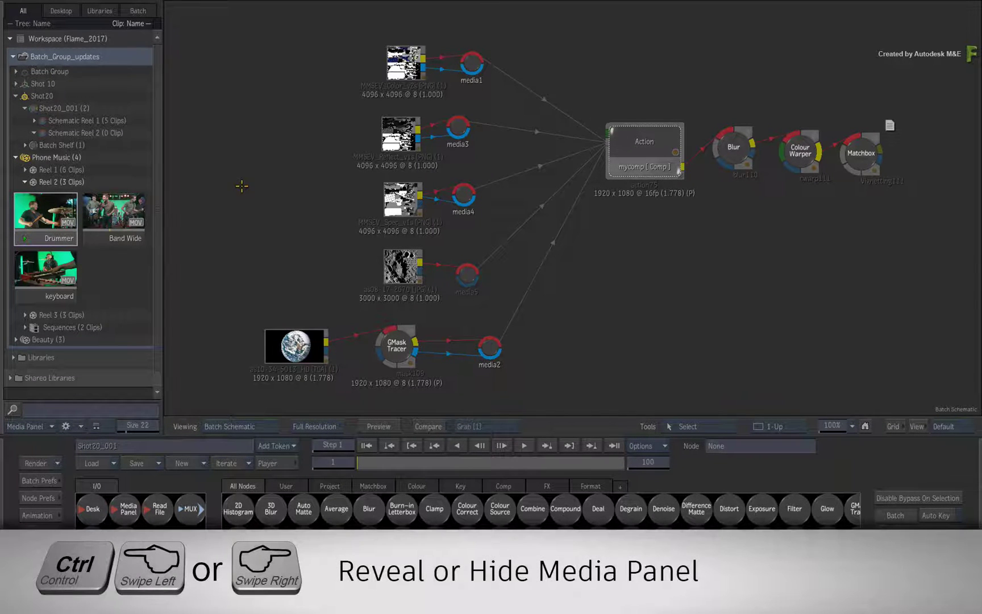
pyautogui.moveTo(242, 186); pyautogui.dragTo(2, 219)
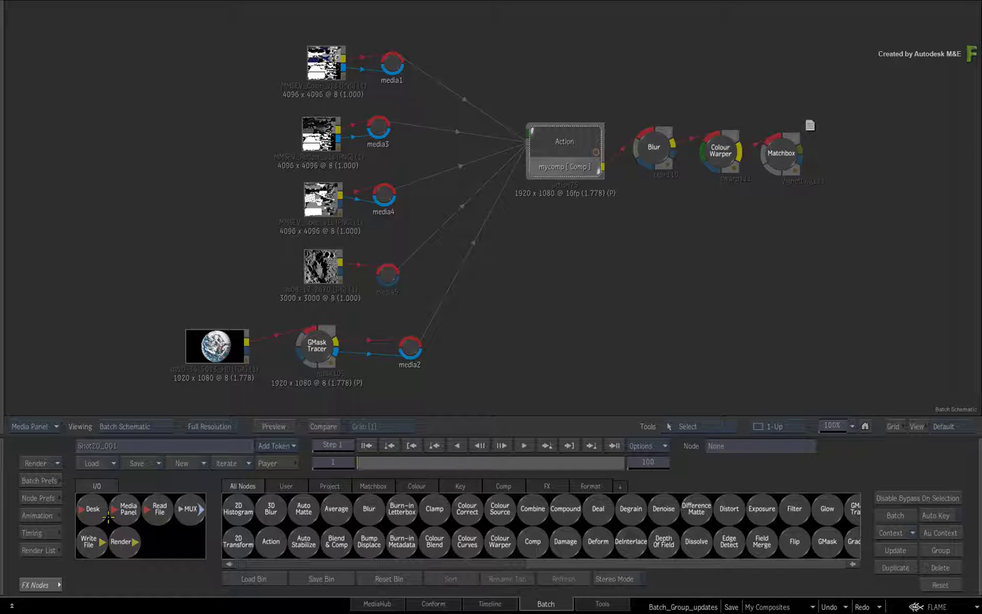
# - Drag the Media Panel node from the I/O bin into the schematic
pyautogui.moveTo(126, 516); pyautogui.dragTo(224, 201)
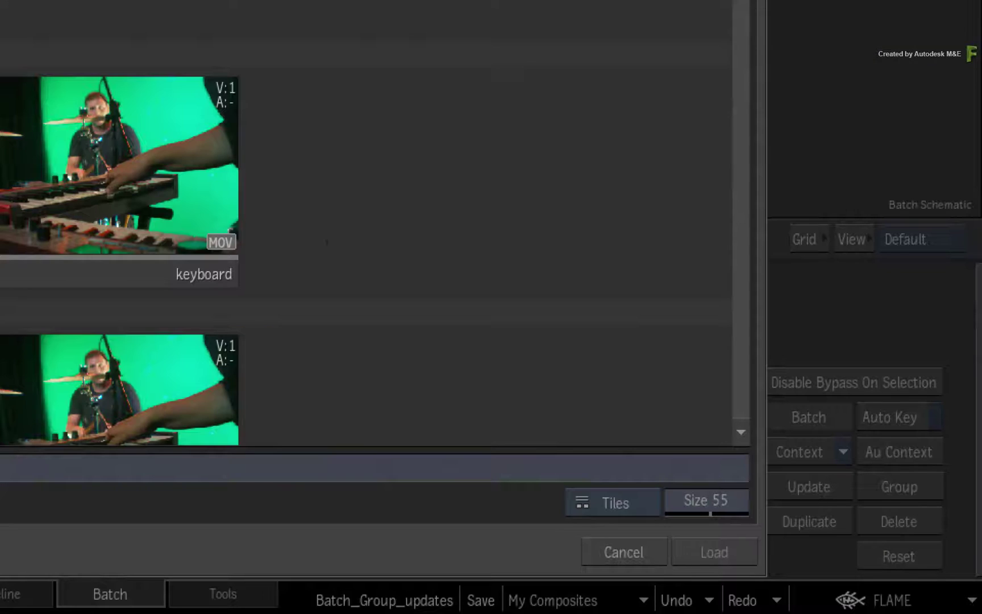
# - Toggle between List and Tiles view, then shrink the clip thumbnails to size 44
pyautogui.click(637, 502)
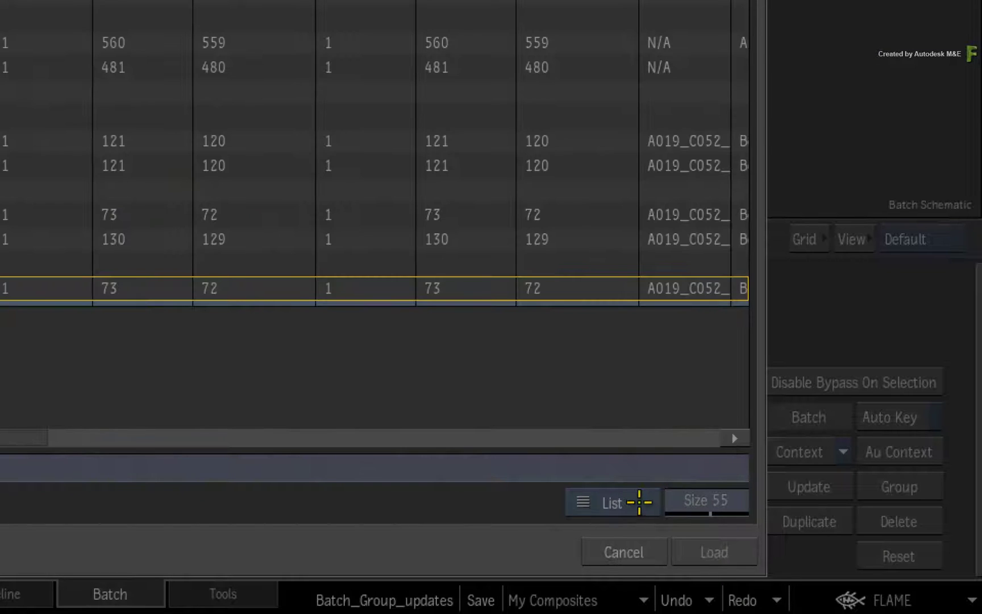
pyautogui.click(639, 499)
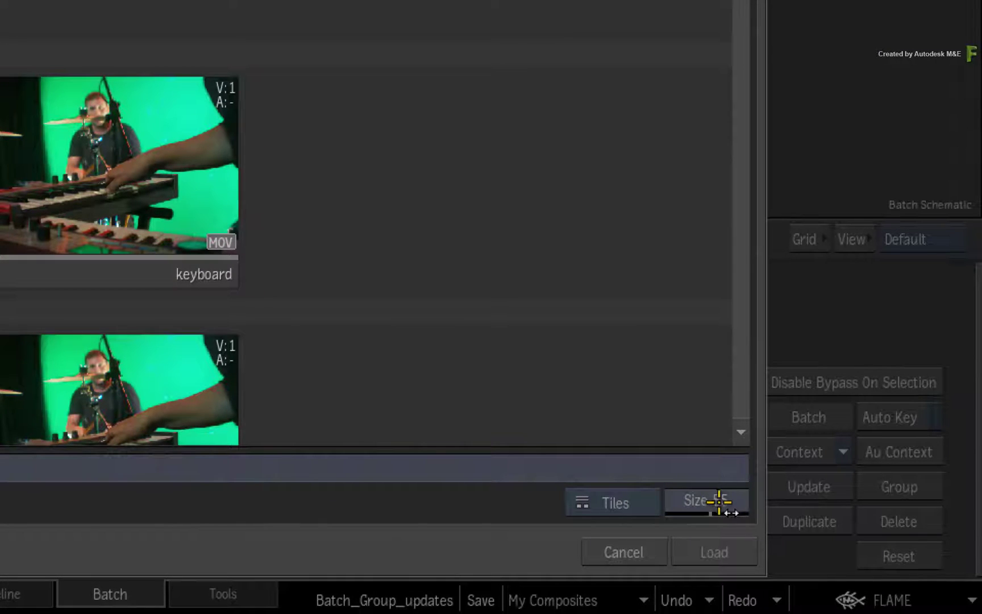
pyautogui.moveTo(712, 502); pyautogui.dragTo(697, 502)
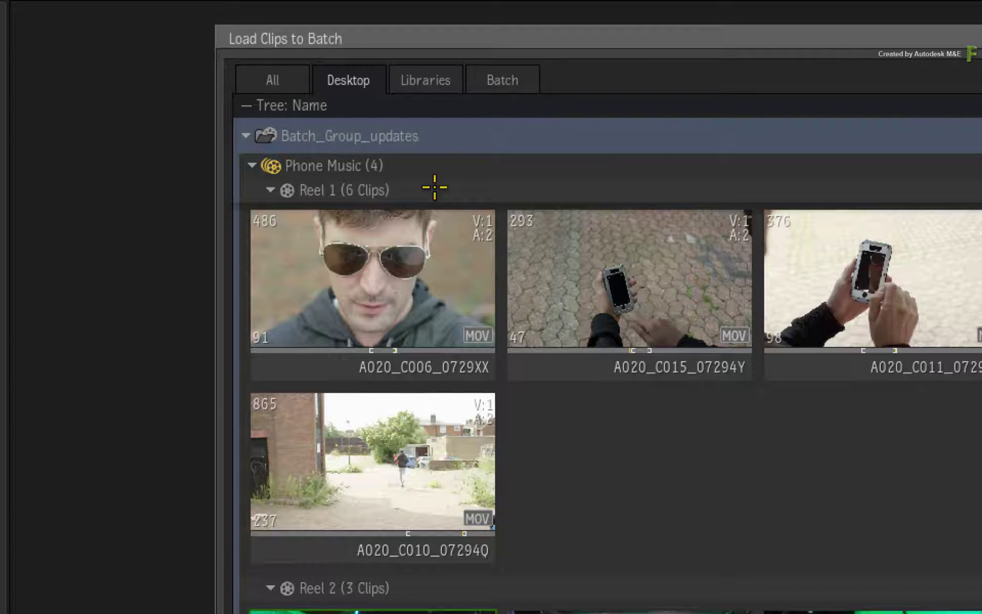
# - Browse the All, Desktop, Libraries and Batch tabs, ending back on Desktop
pyautogui.click(287, 80)
pyautogui.click(330, 80)
pyautogui.click(430, 82)
pyautogui.click(503, 80)
pyautogui.click(438, 78)
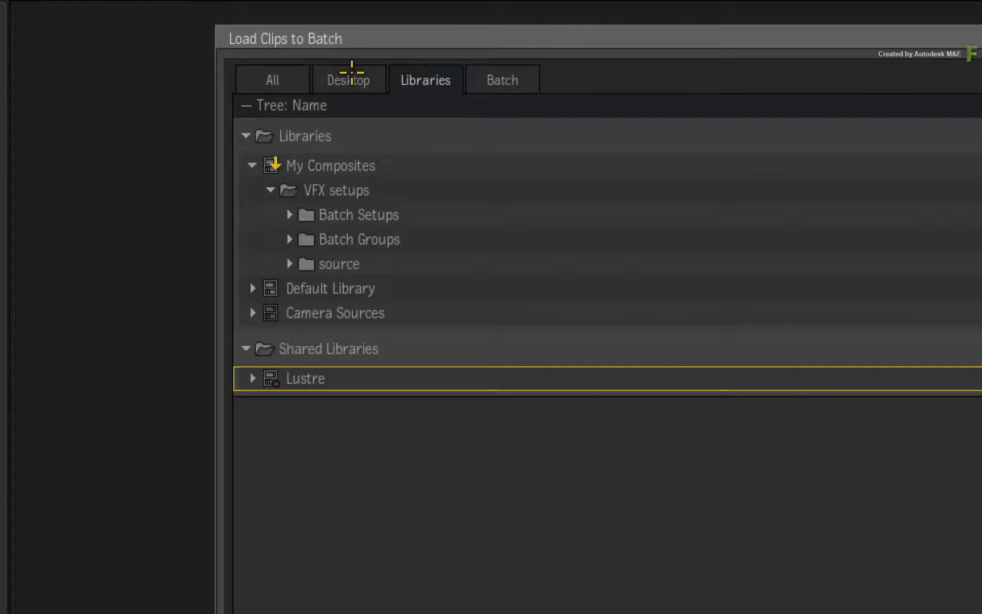
pyautogui.click(350, 80)
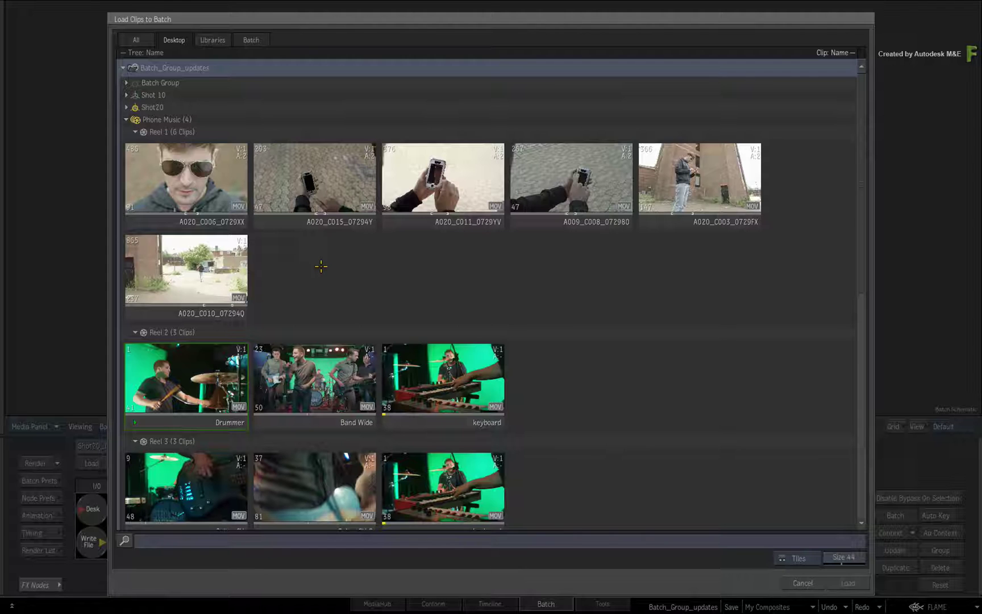
pyautogui.click(321, 266)
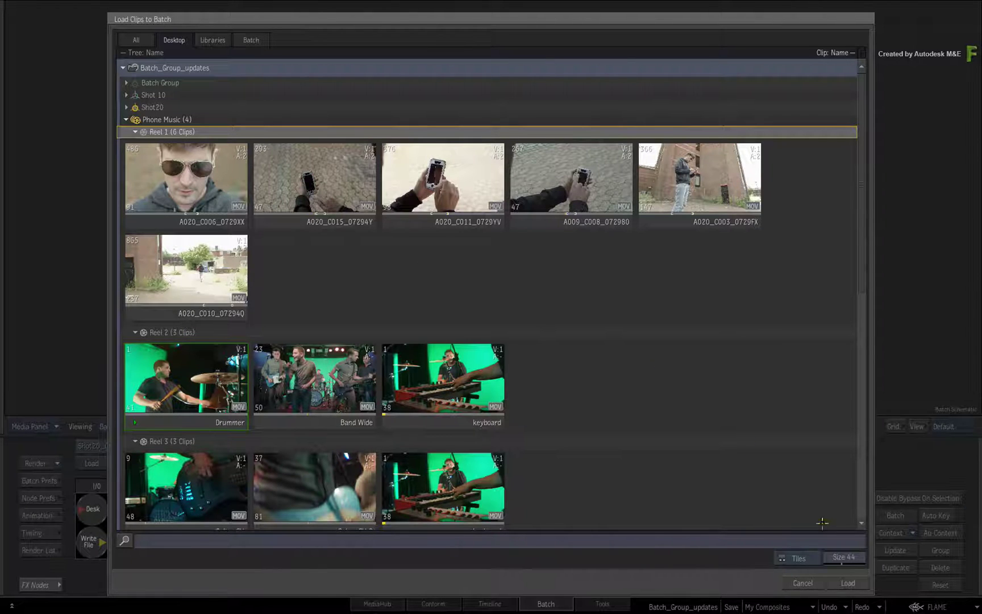
pyautogui.click(812, 559)
pyautogui.click(808, 558)
pyautogui.moveTo(839, 558); pyautogui.dragTo(844, 558)
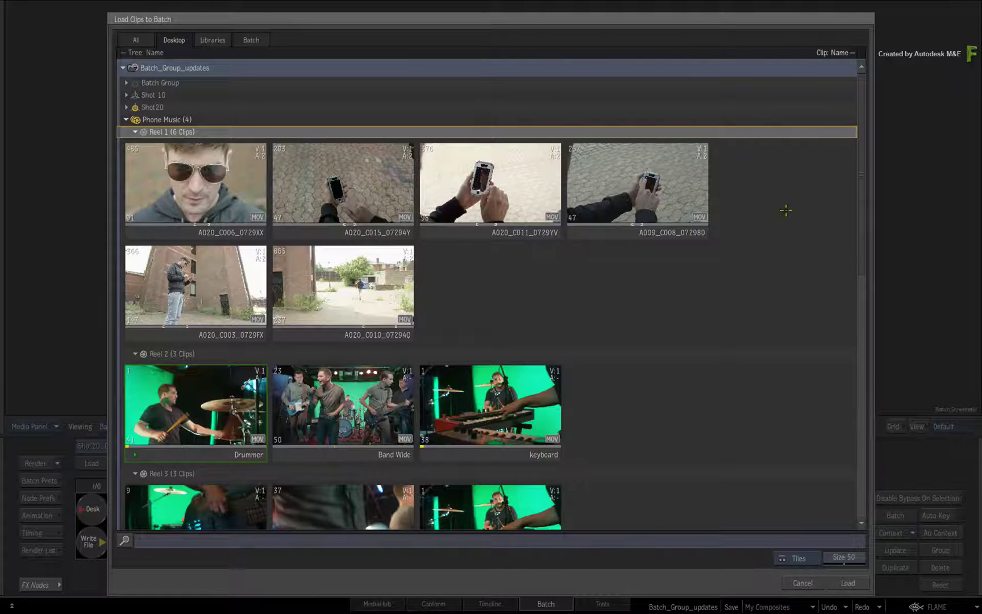
pyautogui.scroll(-1, 797, 230)
pyautogui.scroll(-3, 814, 260)
pyautogui.scroll(-4, 831, 296)
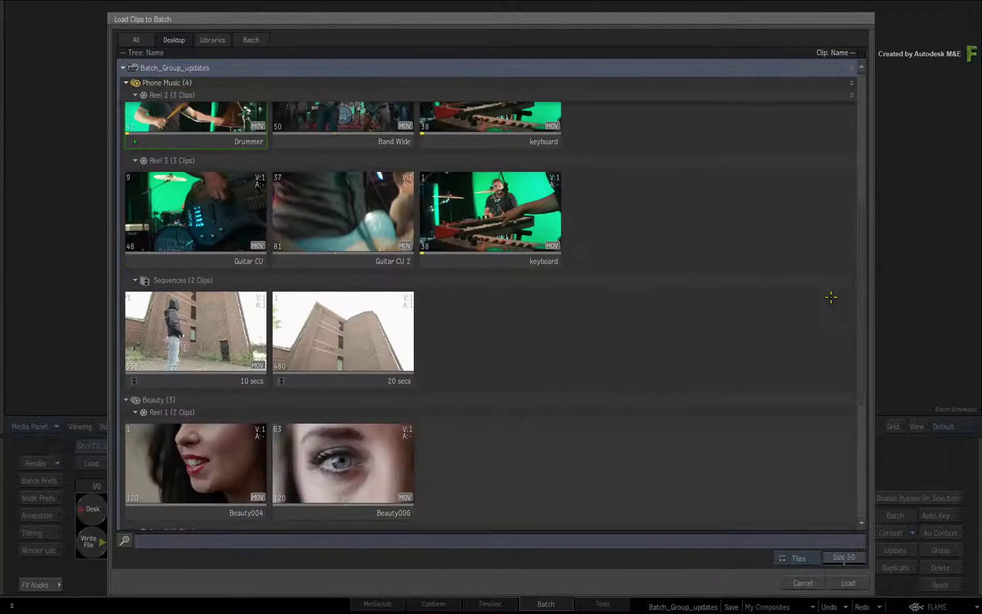
pyautogui.scroll(-2, 832, 297)
pyautogui.scroll(-2, 822, 329)
pyautogui.scroll(-3, 822, 366)
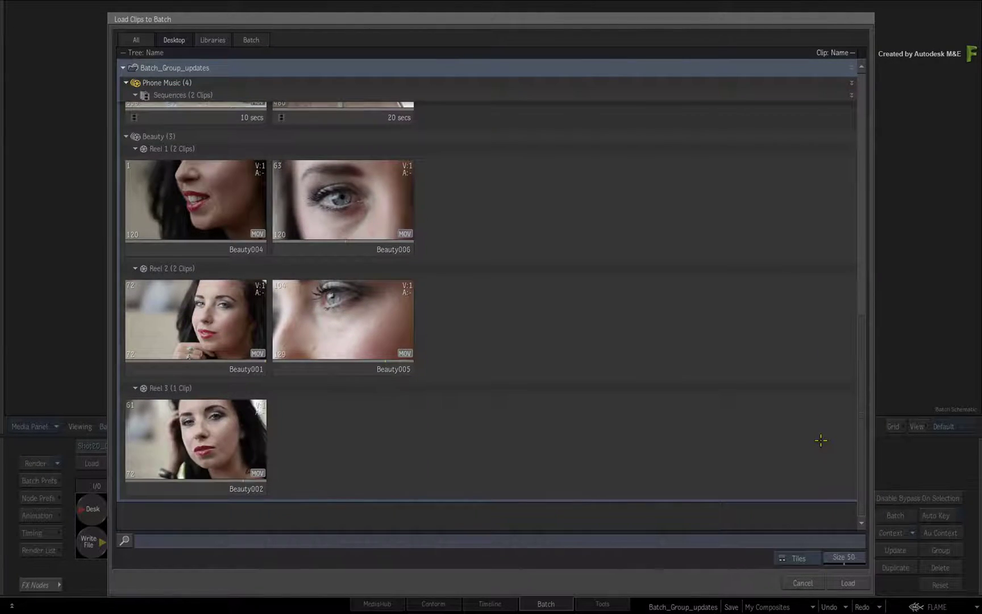
pyautogui.scroll(1, 821, 429)
pyautogui.scroll(5, 821, 390)
pyautogui.scroll(5, 829, 311)
pyautogui.scroll(4, 840, 254)
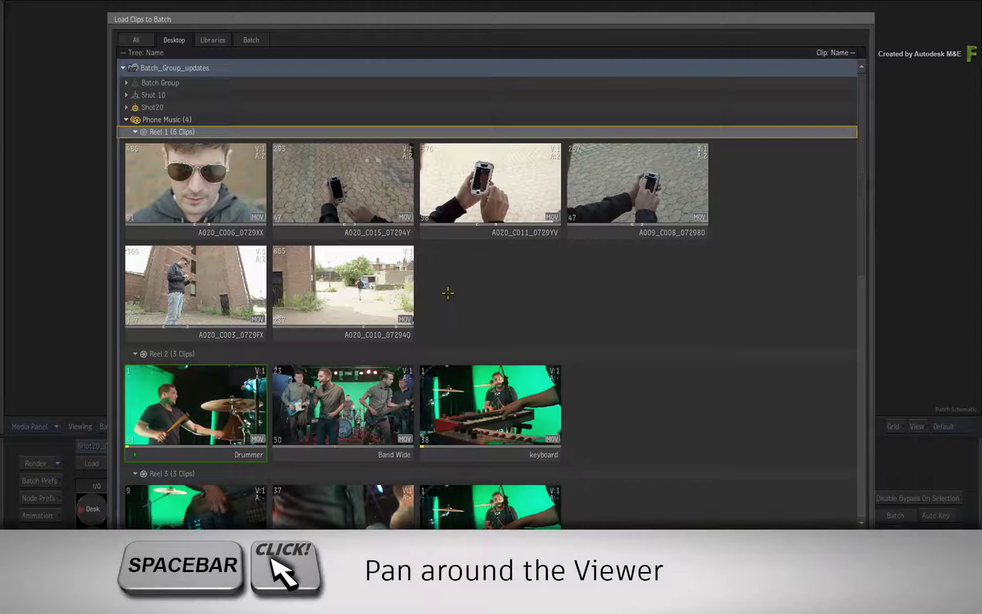
# - Pan the browser, select Drummer and Band Wide, and load both into the schematic
pyautogui.moveTo(495, 444); pyautogui.dragTo(480, 211)
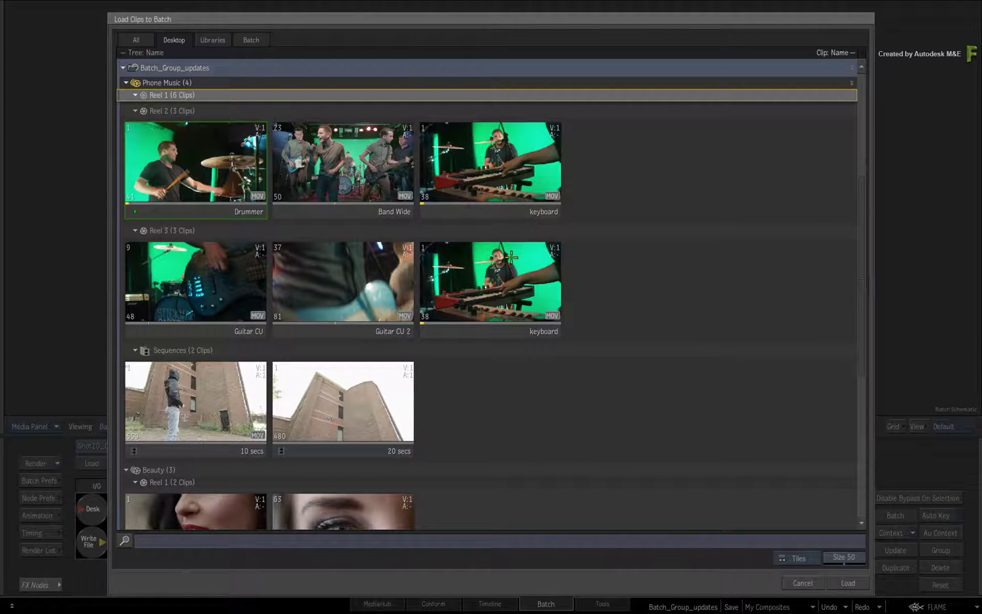
pyautogui.click(206, 168)
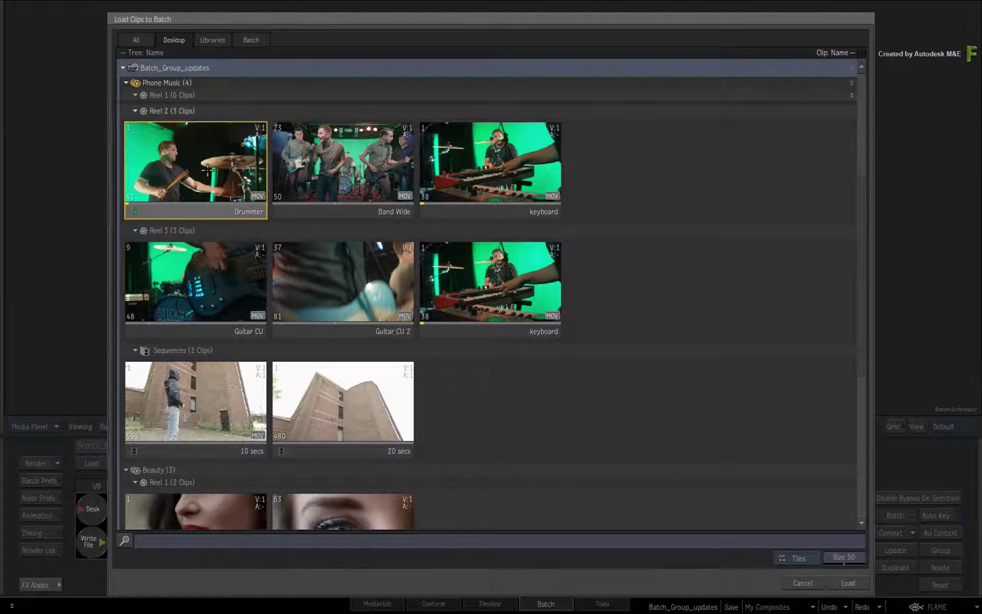
pyautogui.keyDown('ctrl'); pyautogui.click(325, 165); pyautogui.keyUp('ctrl')
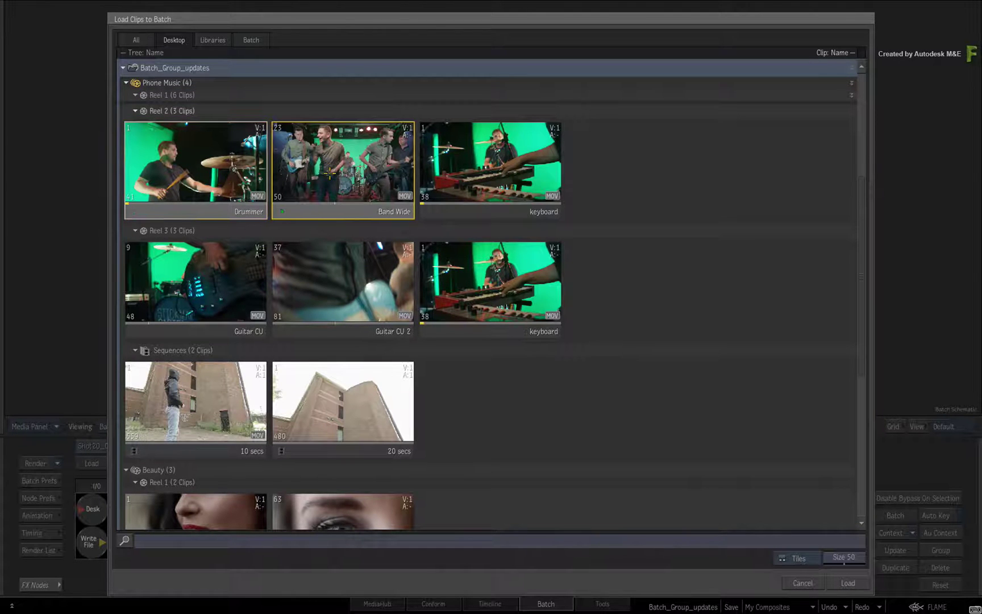
pyautogui.click(844, 581)
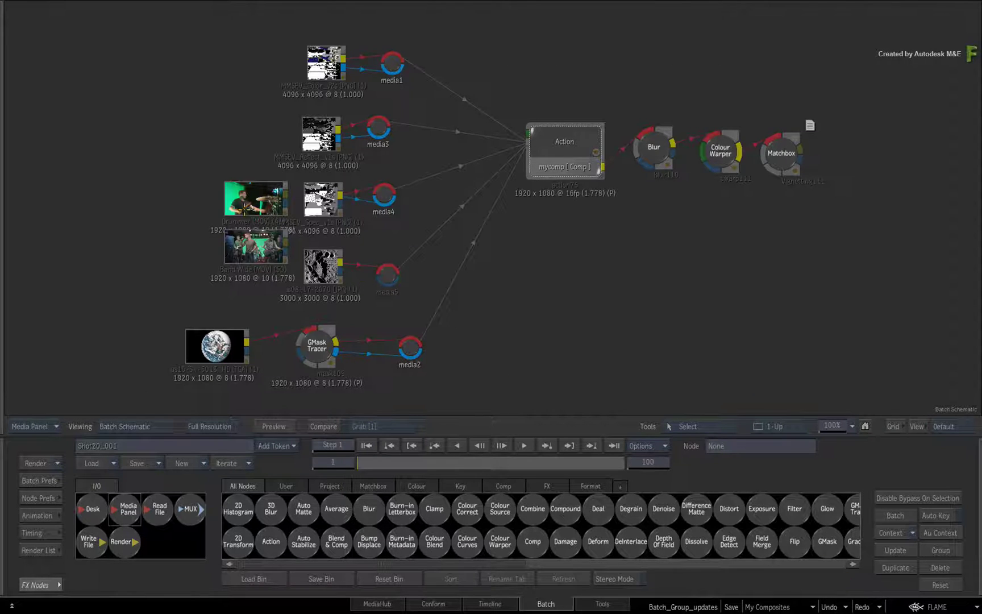
# - Move the Drummer node up-left and the Band Wide node left, then bring up the desktop reels
pyautogui.moveTo(256, 198); pyautogui.dragTo(215, 144)
pyautogui.moveTo(271, 244); pyautogui.dragTo(223, 216)
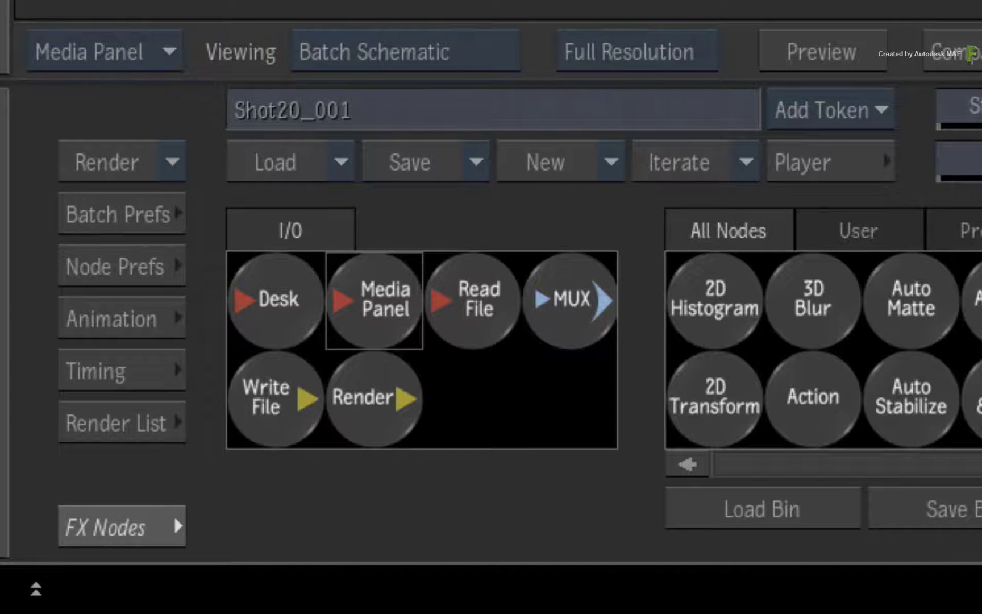
pyautogui.click(276, 300)
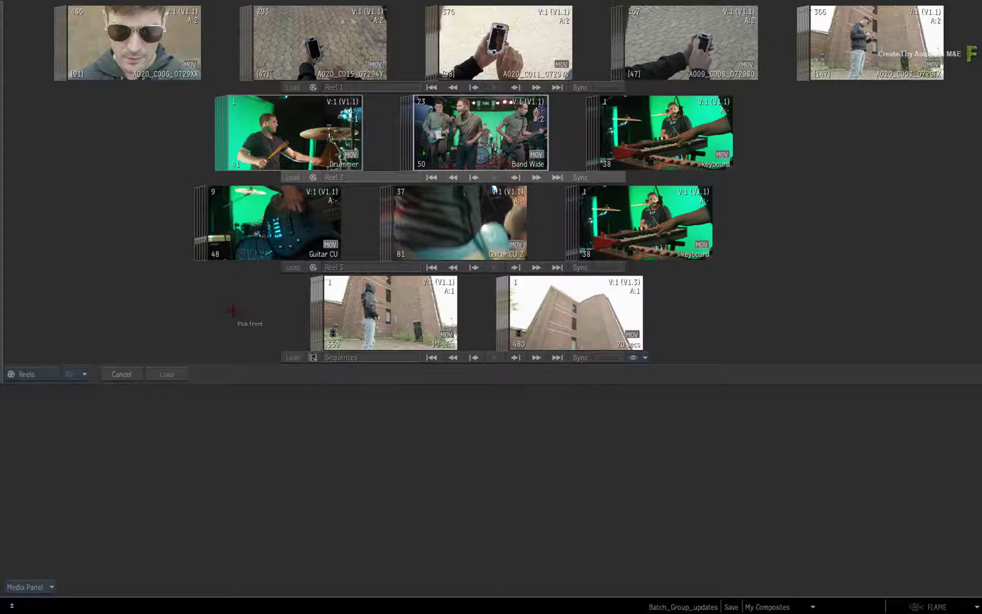
# - Pick Guitar CU 2 from Reel 3 and Beauty005 from the Beauty desktop, then load both
pyautogui.moveTo(443, 217); pyautogui.dragTo(439, 231)
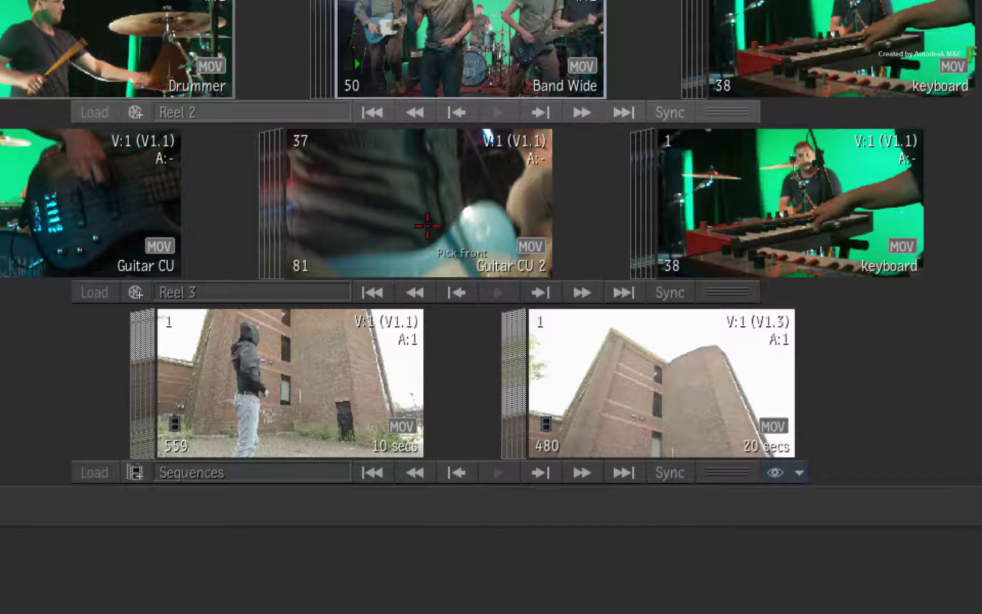
pyautogui.click(776, 472)
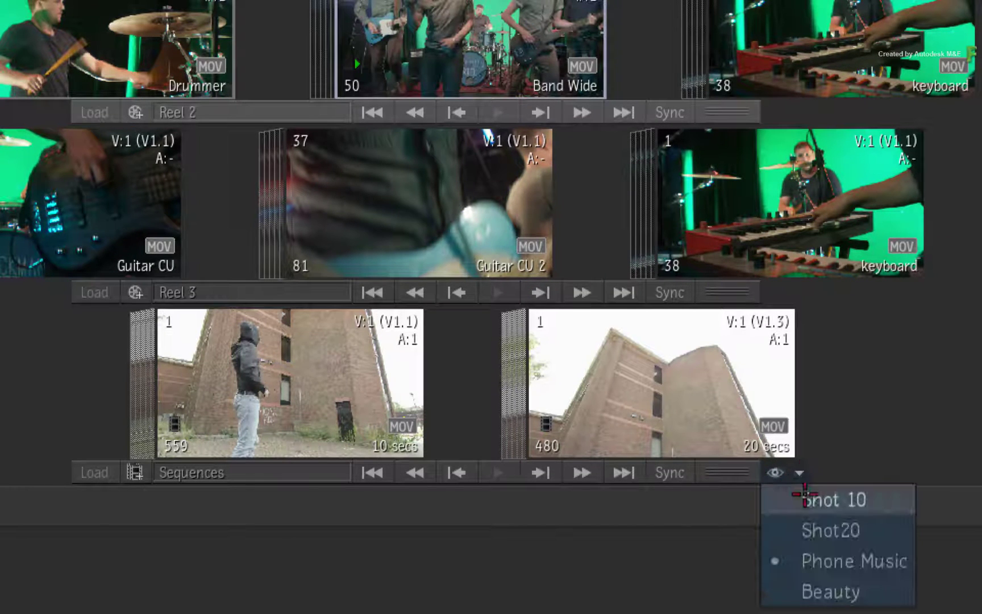
pyautogui.click(865, 591)
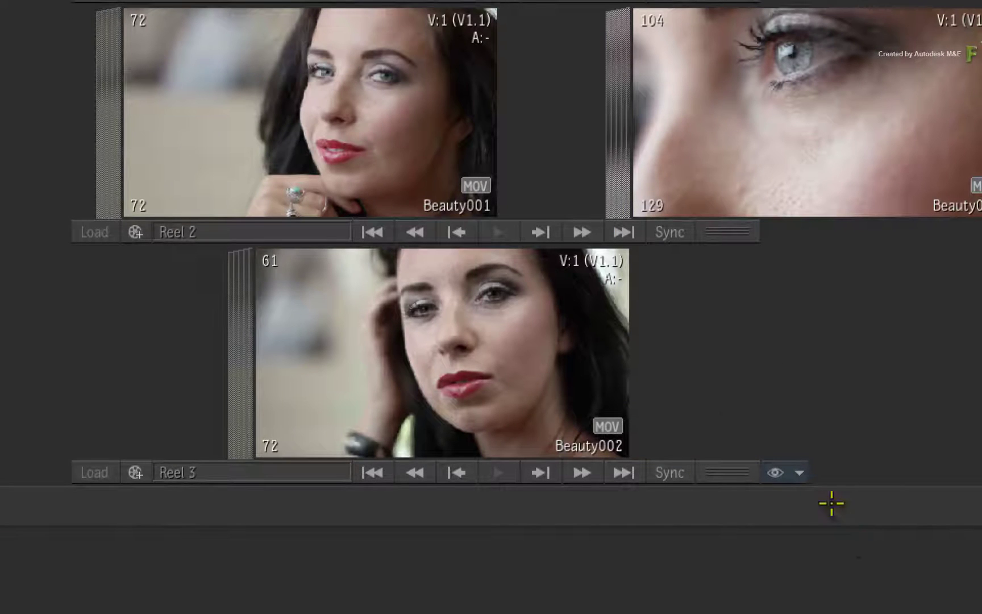
pyautogui.click(791, 87)
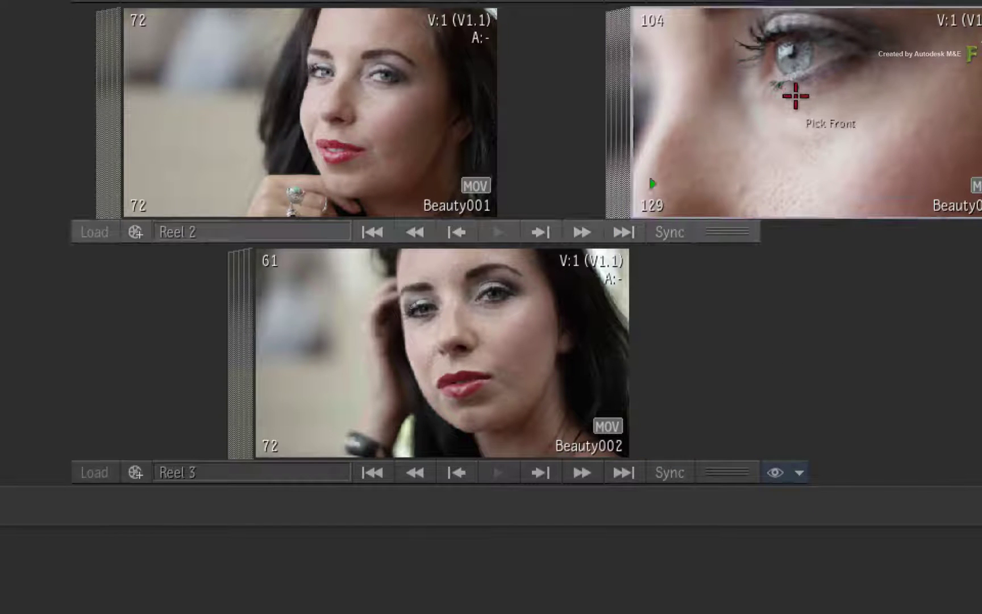
pyautogui.scroll(-3, 472, 316)
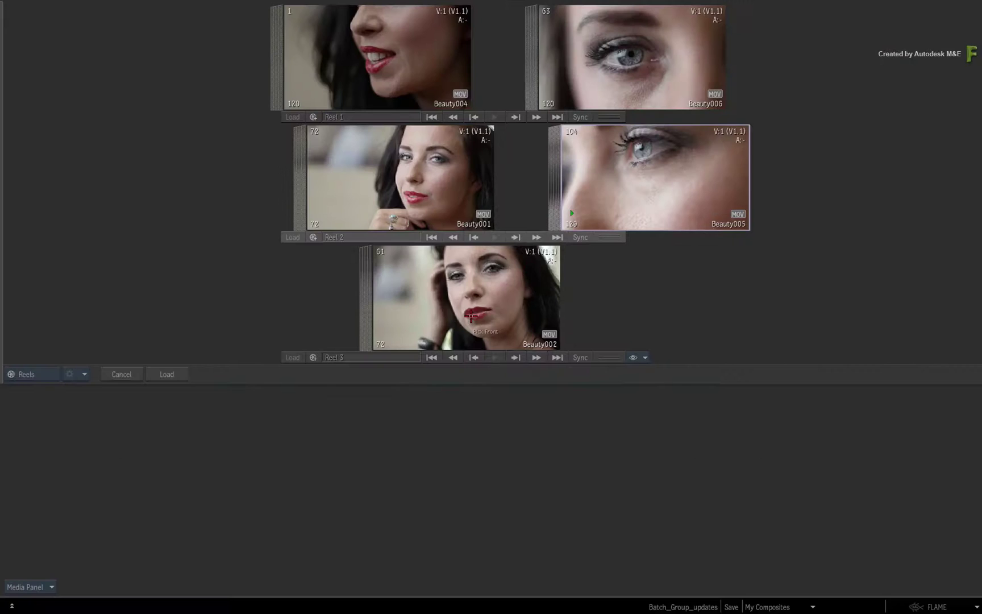
pyautogui.click(169, 374)
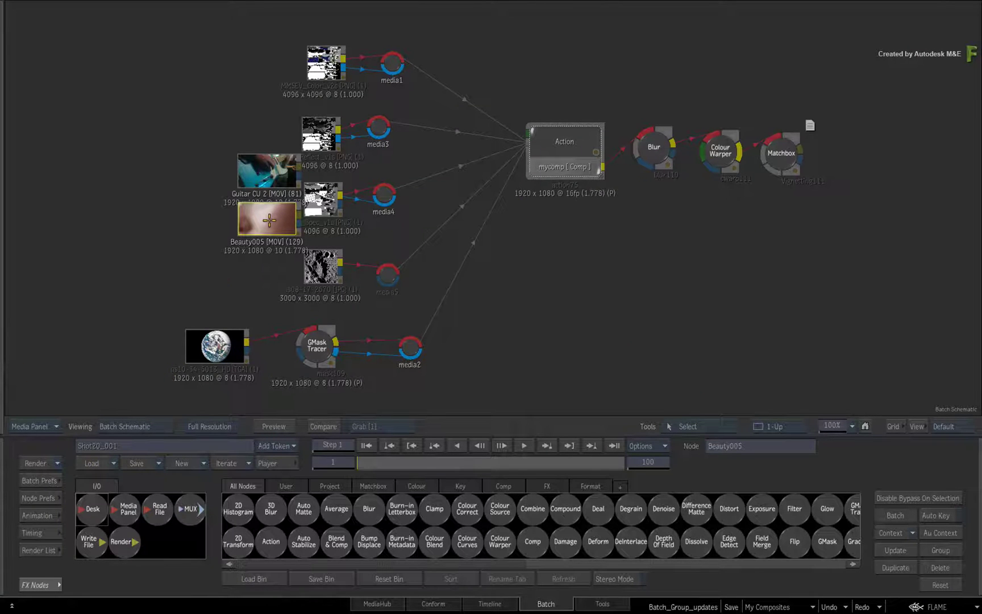
# - Shift the Beauty005 and Guitar CU 2 nodes left, then delete both
pyautogui.moveTo(267, 220); pyautogui.dragTo(205, 257)
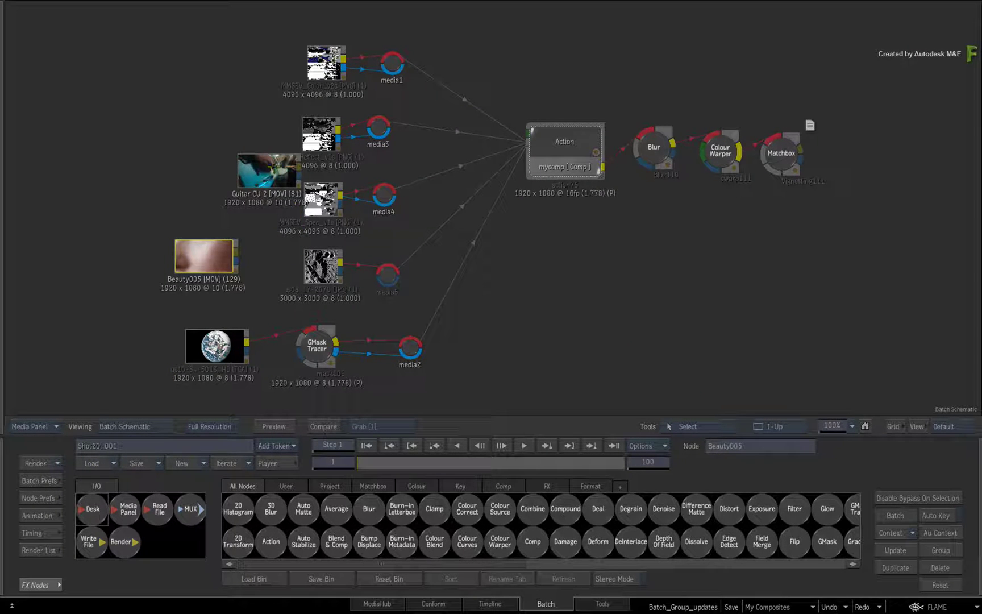
pyautogui.moveTo(268, 171); pyautogui.dragTo(218, 178)
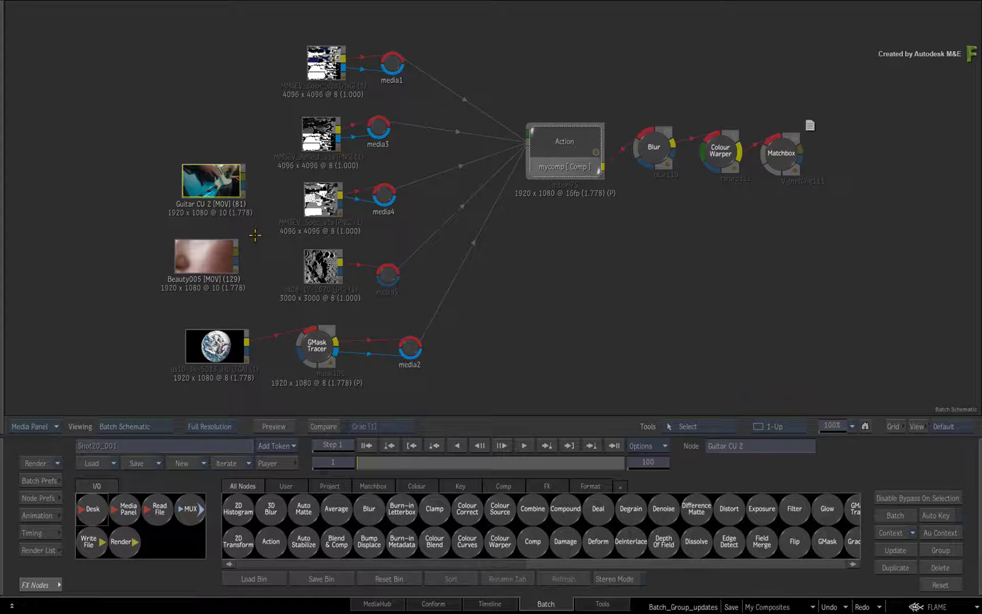
pyautogui.press('Delete')
# - Show the desktop reels in freeform layout and move the MMSEV clip toward the upper centre
pyautogui.press('`')
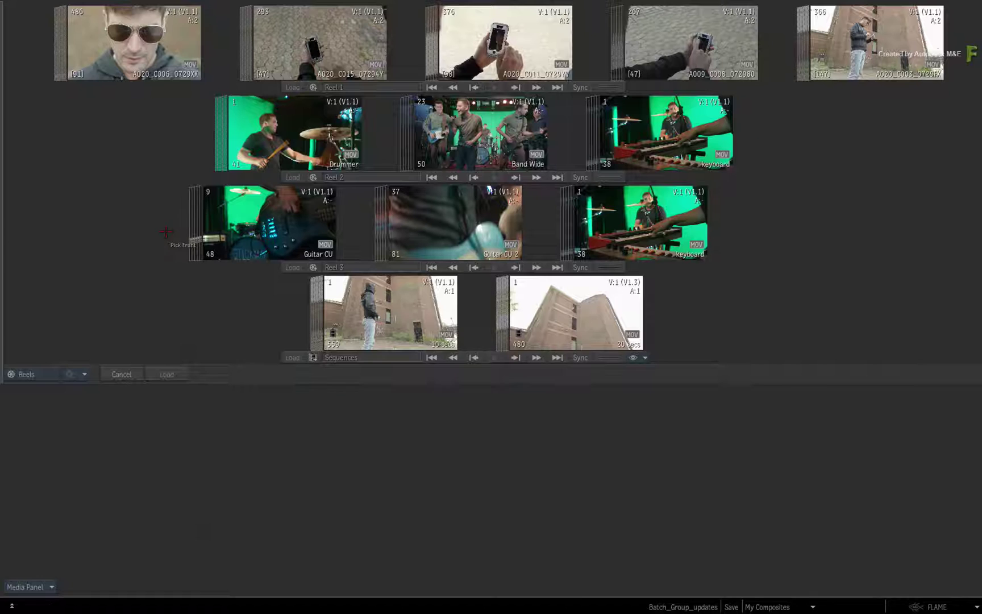
pyautogui.click(49, 374)
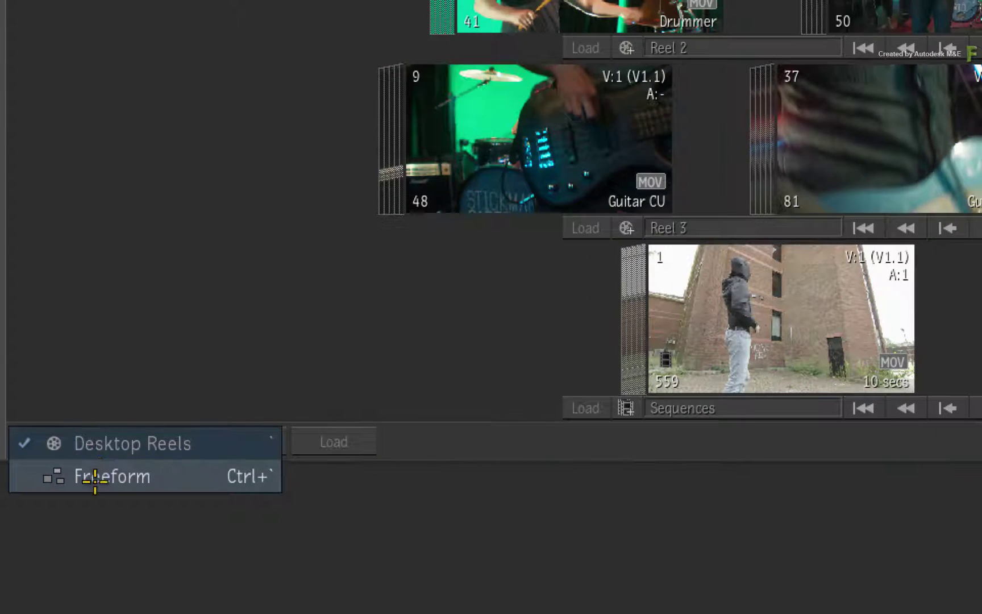
pyautogui.click(92, 477)
pyautogui.moveTo(332, 156); pyautogui.dragTo(420, 171)
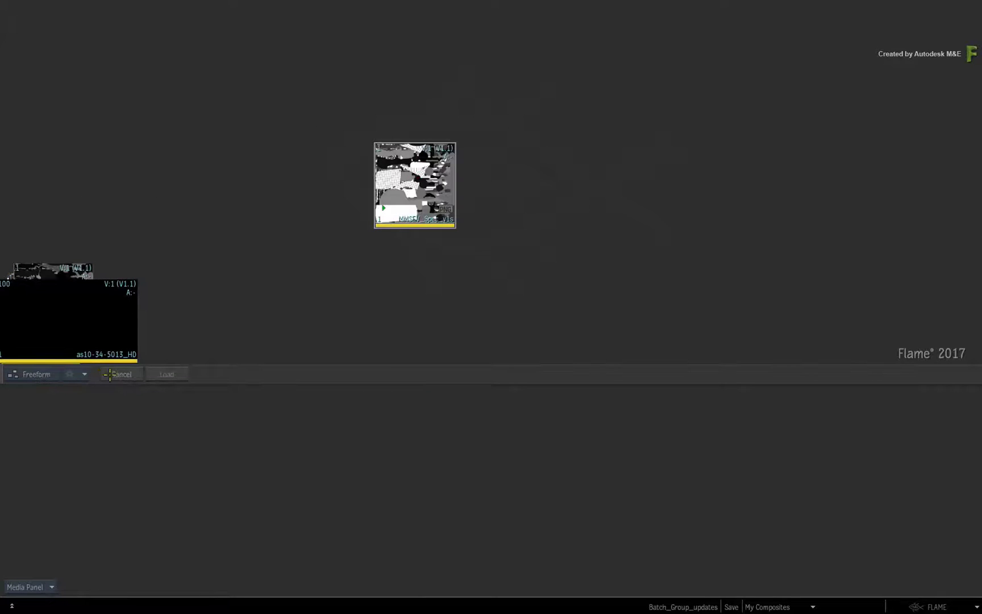
# - Close the desktop view without loading, then select Guitar CU 2 in the Load Clips to Batch browser
pyautogui.click(109, 373)
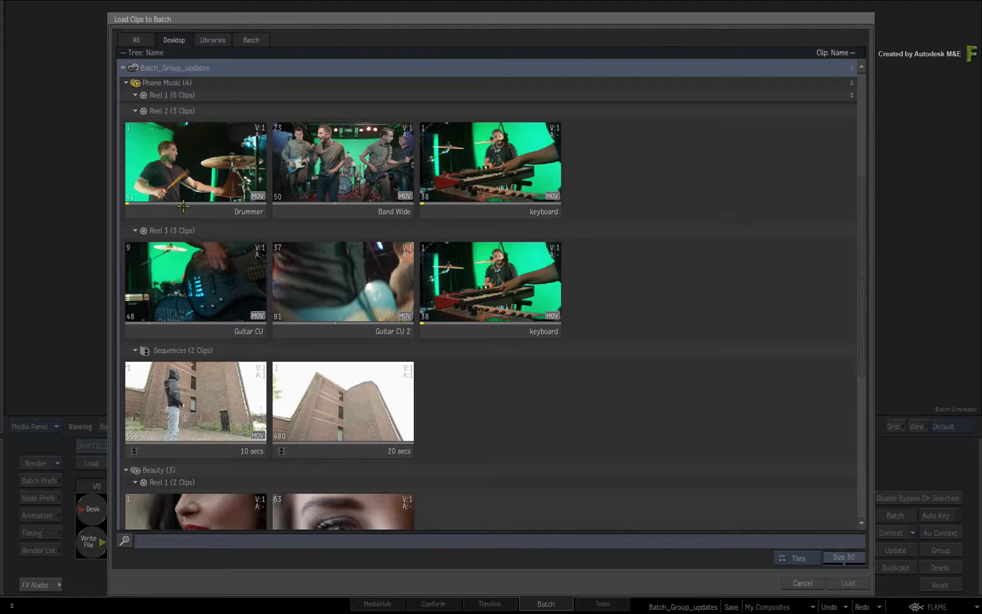
pyautogui.click(193, 407)
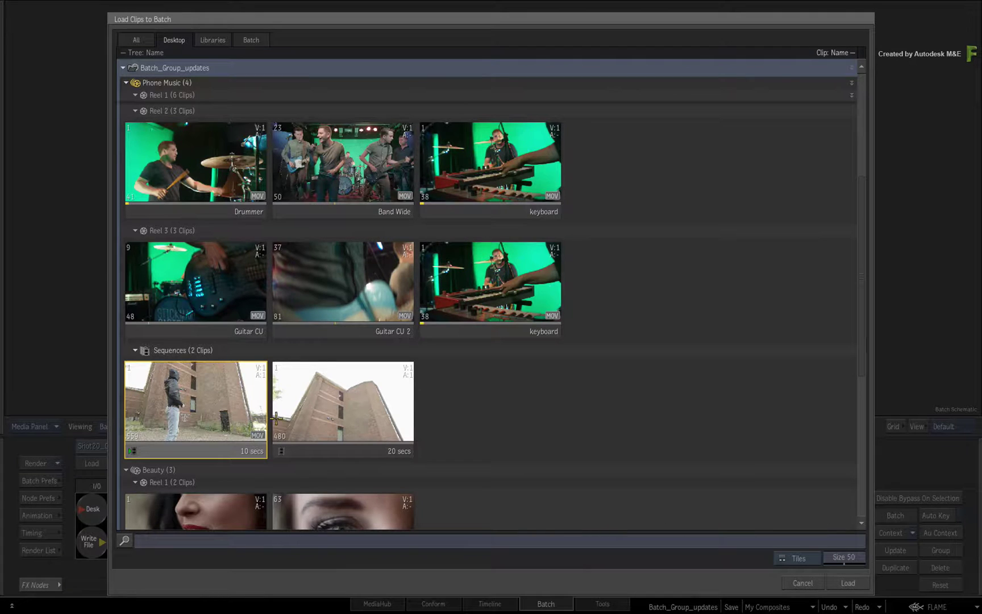
pyautogui.click(337, 301)
pyautogui.click(848, 581)
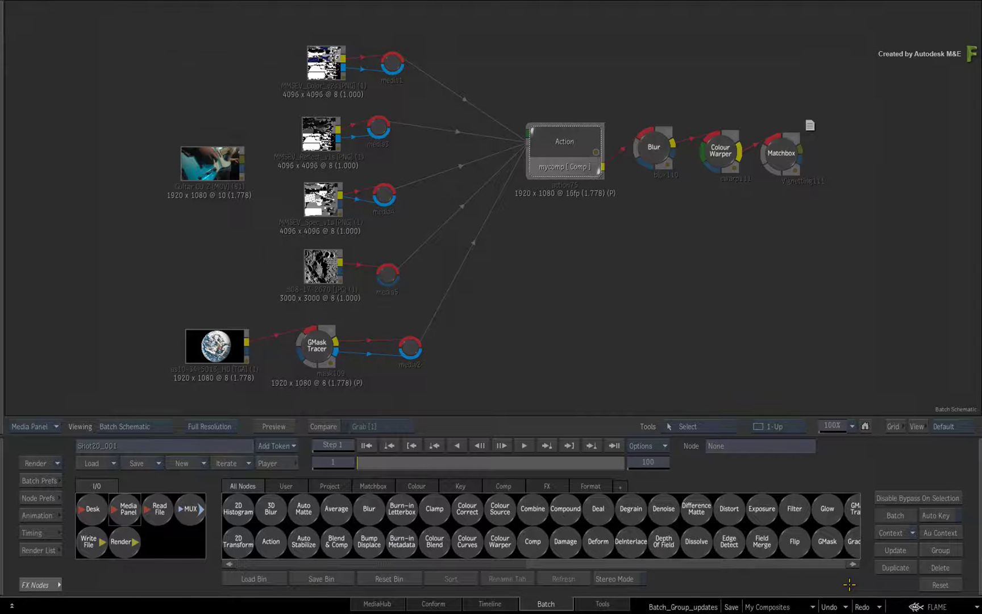